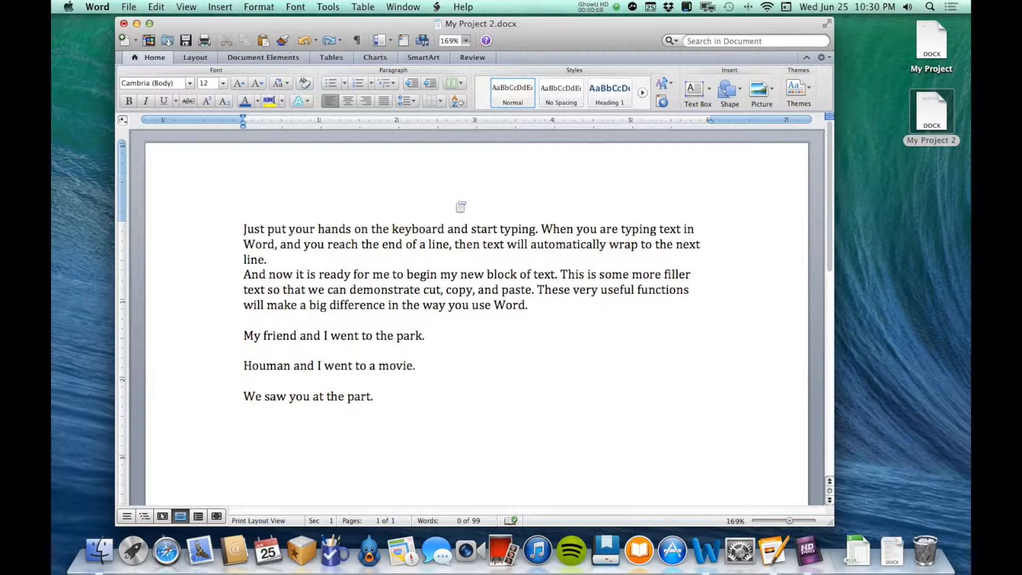
Try centre alignment and right alignment on all the text in the document.
left_click(243, 229)
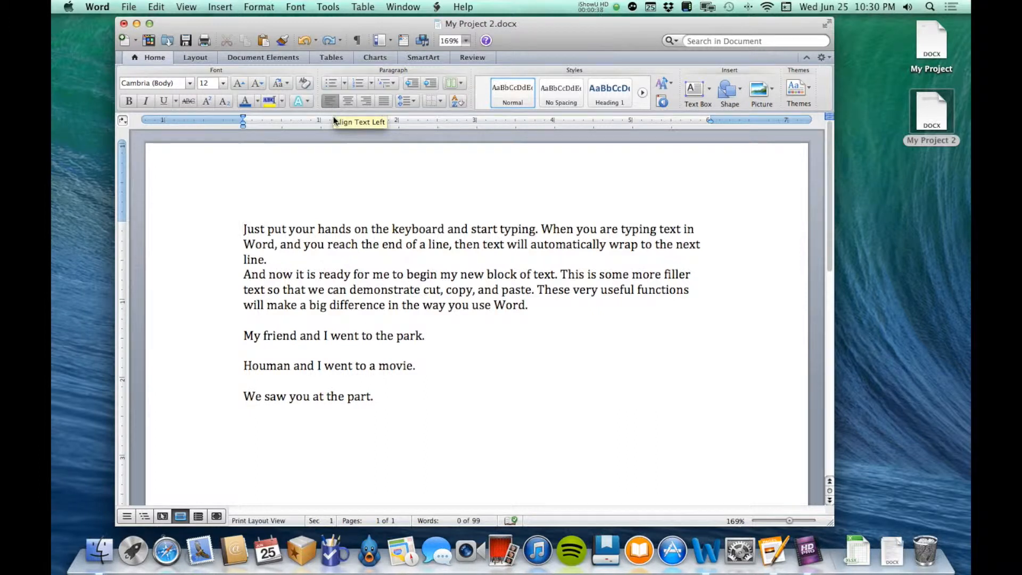
left_click_drag(243, 228, 439, 438)
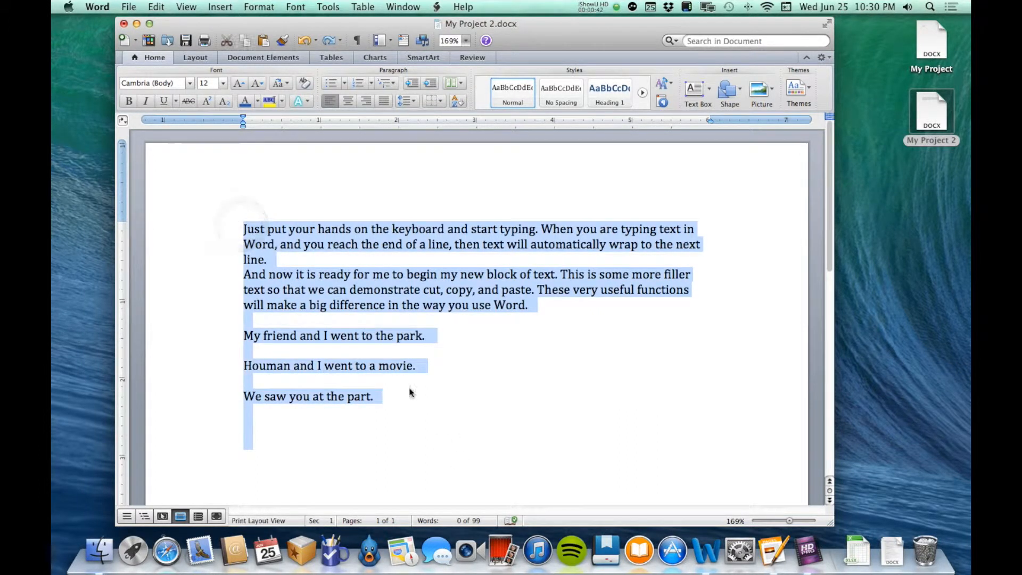
left_click(347, 100)
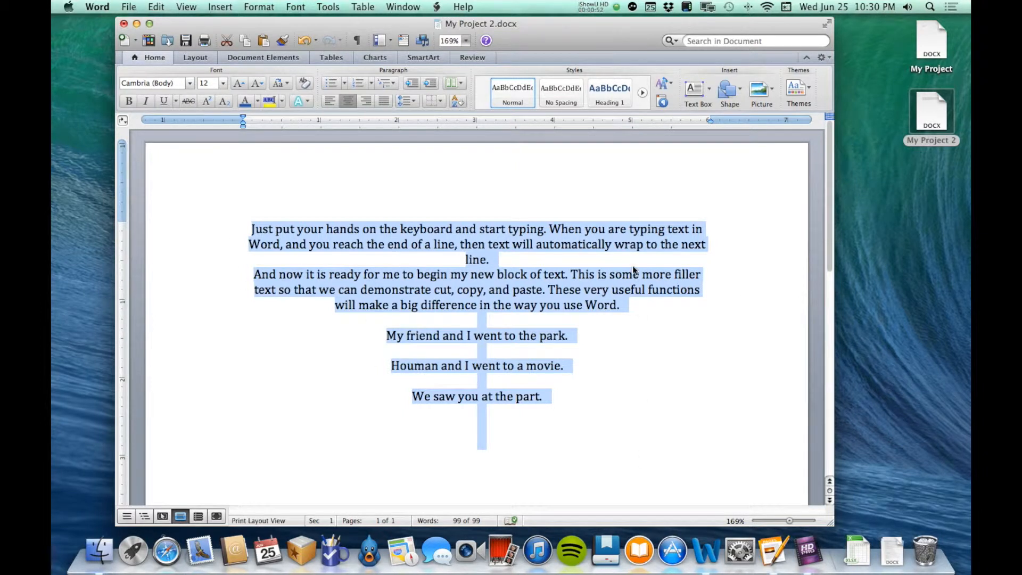
left_click(365, 101)
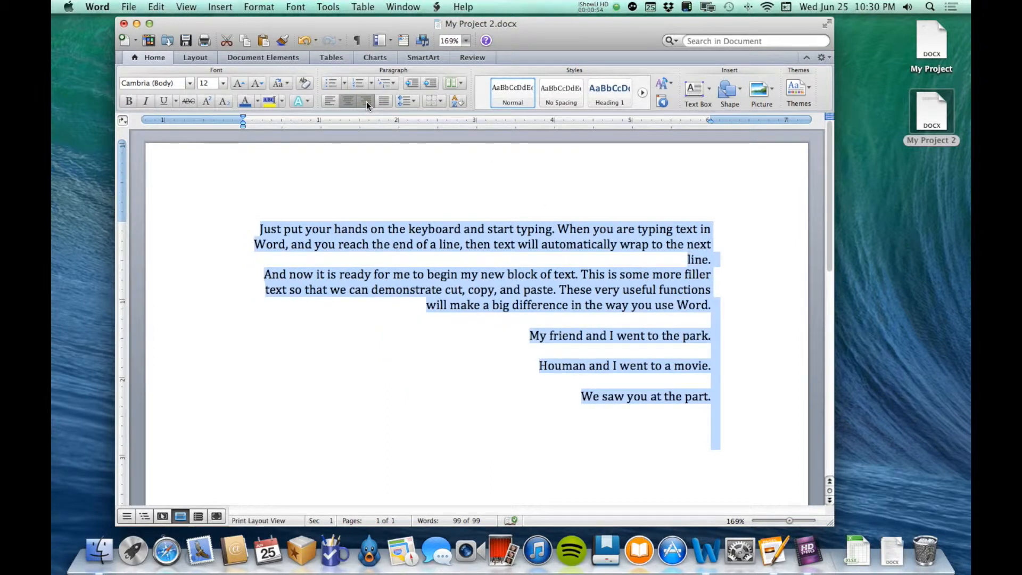
left_click(726, 223)
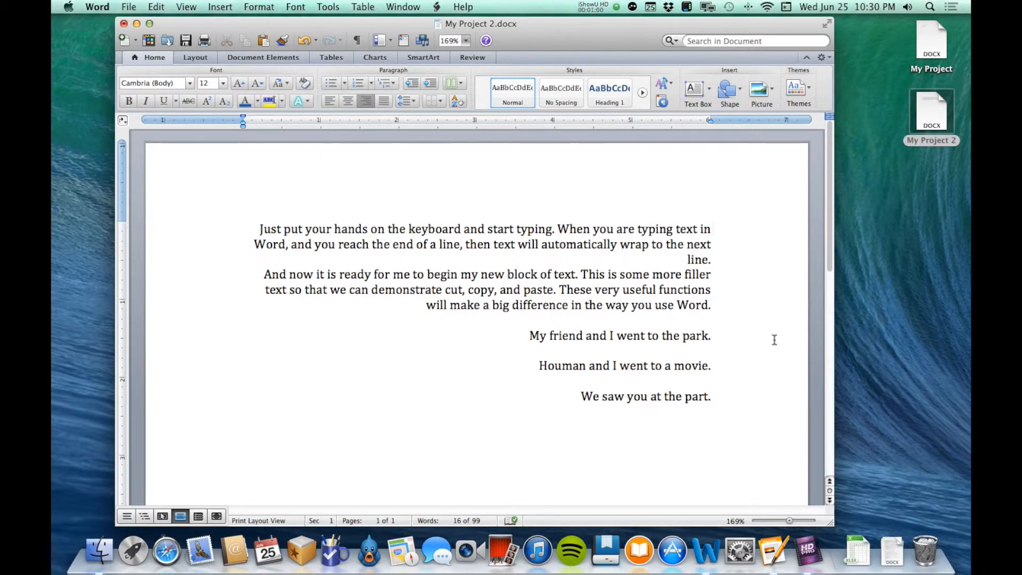
Justify all the text in the document.
key("super+a")
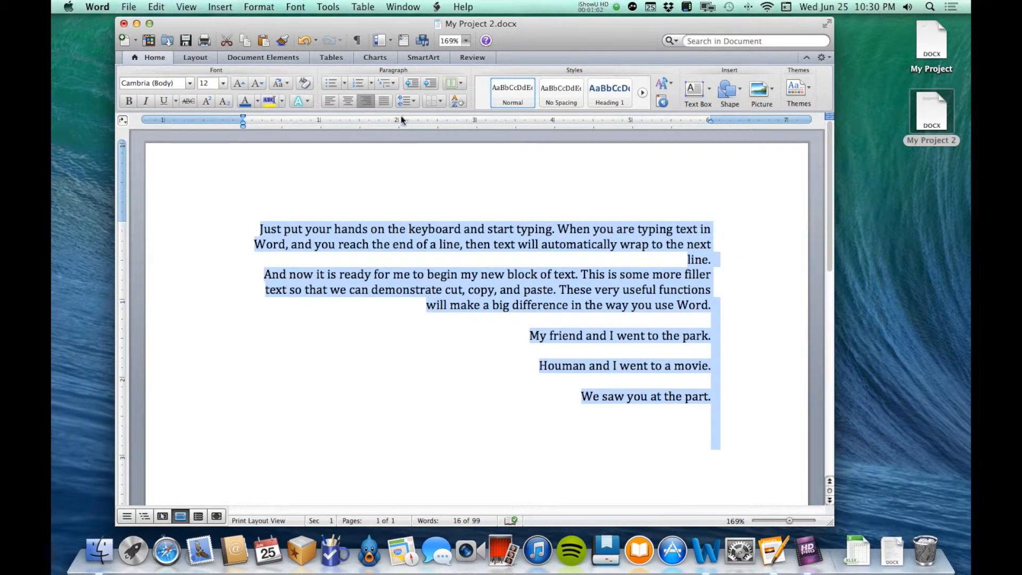
left_click(382, 101)
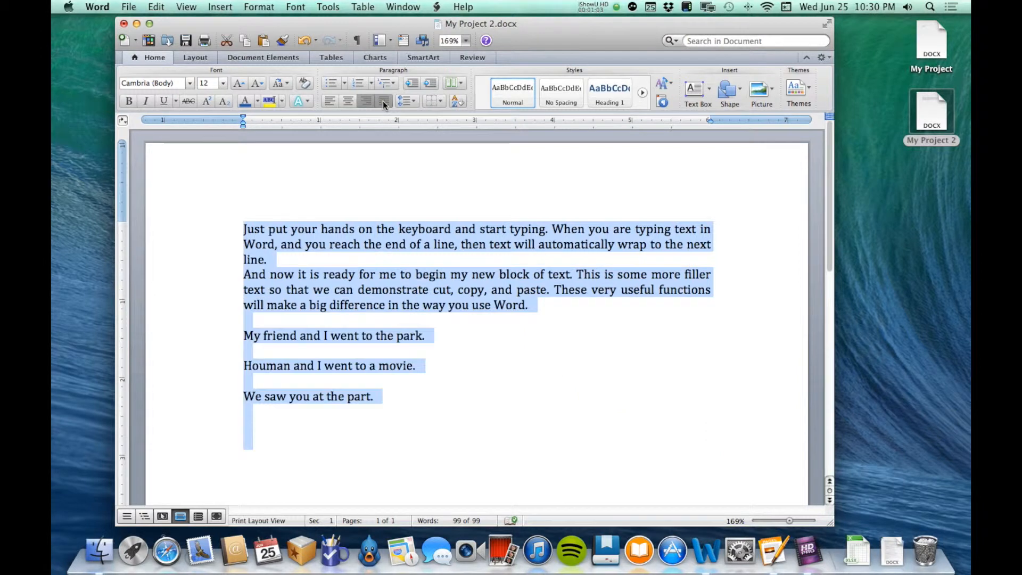
left_click(566, 366)
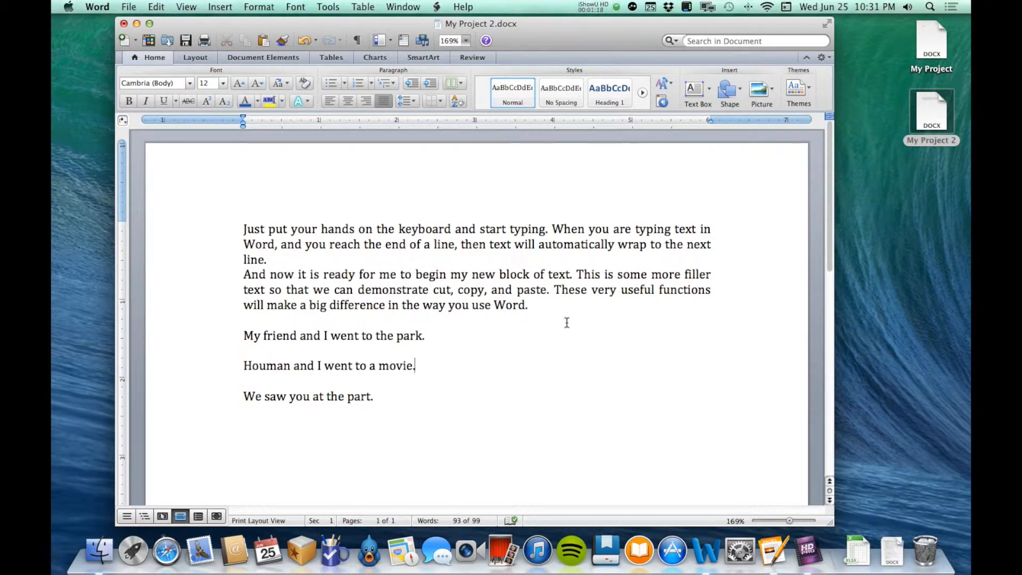
Align all the text in the document to the left.
left_click(255, 230)
key("super+a")
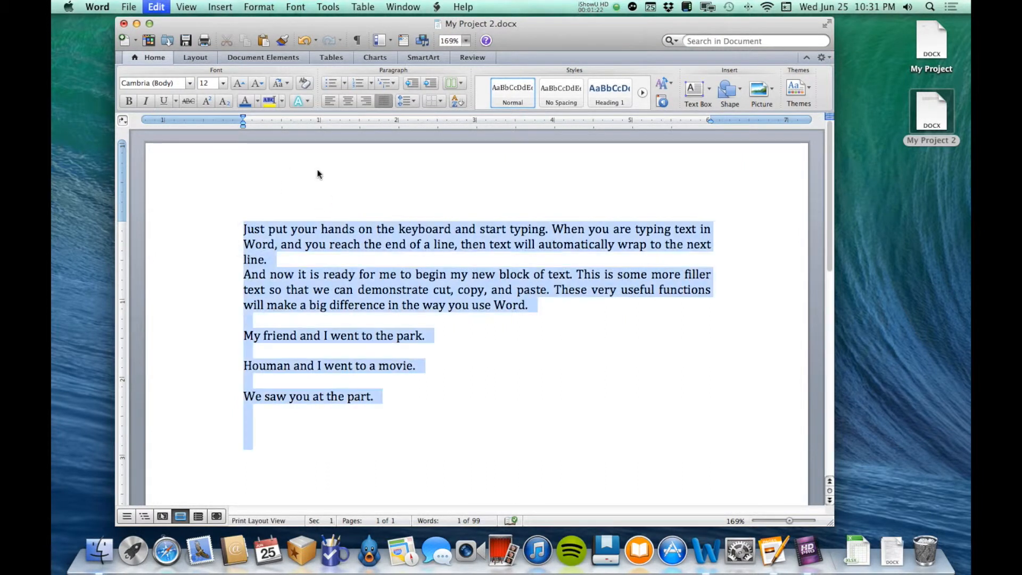
left_click(329, 101)
left_click(519, 303)
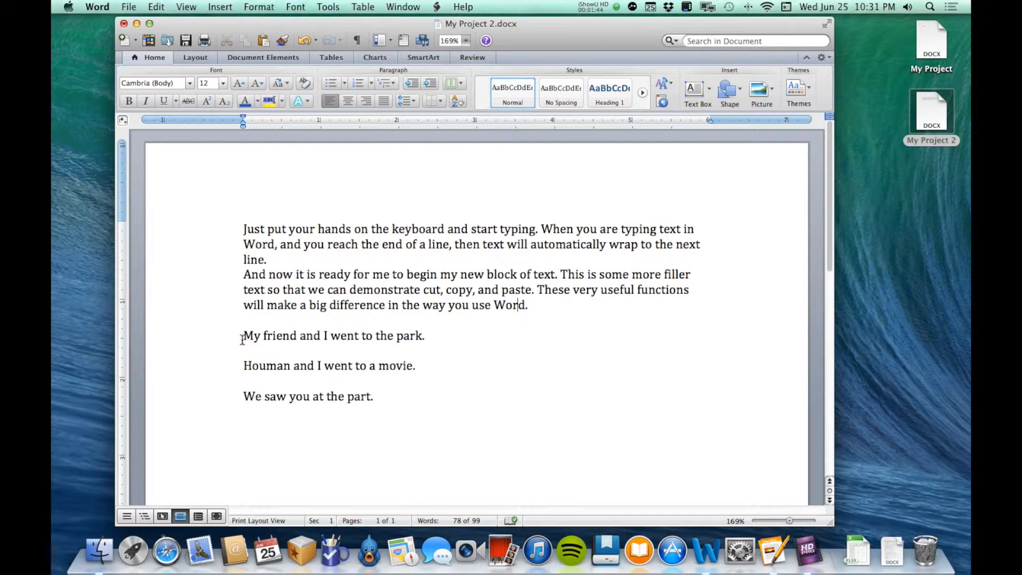
Remove the blank lines above each of the three short sentences that follow the second paragraph.
left_click(244, 322)
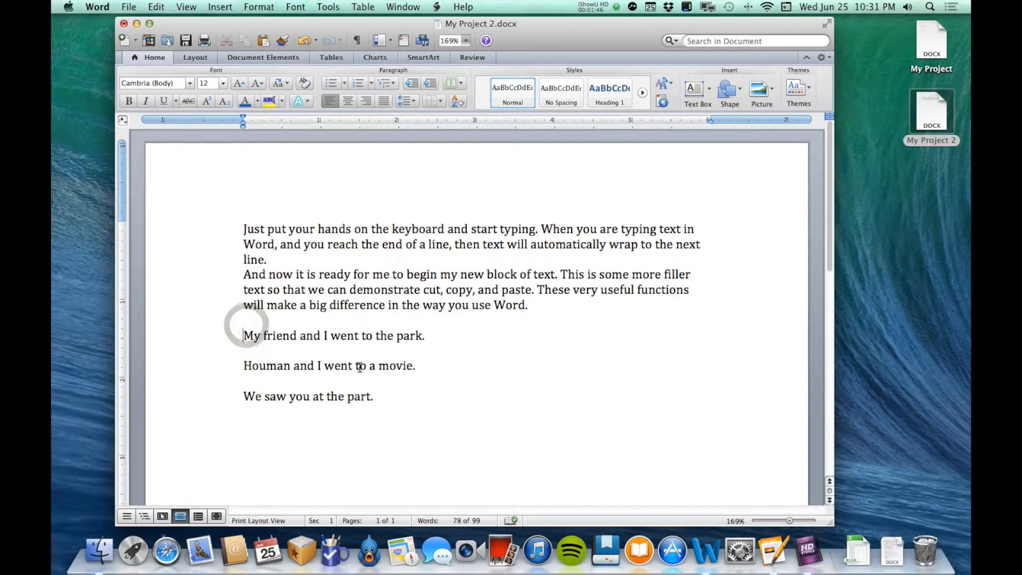
key("Delete")
key("Down")
key("Delete")
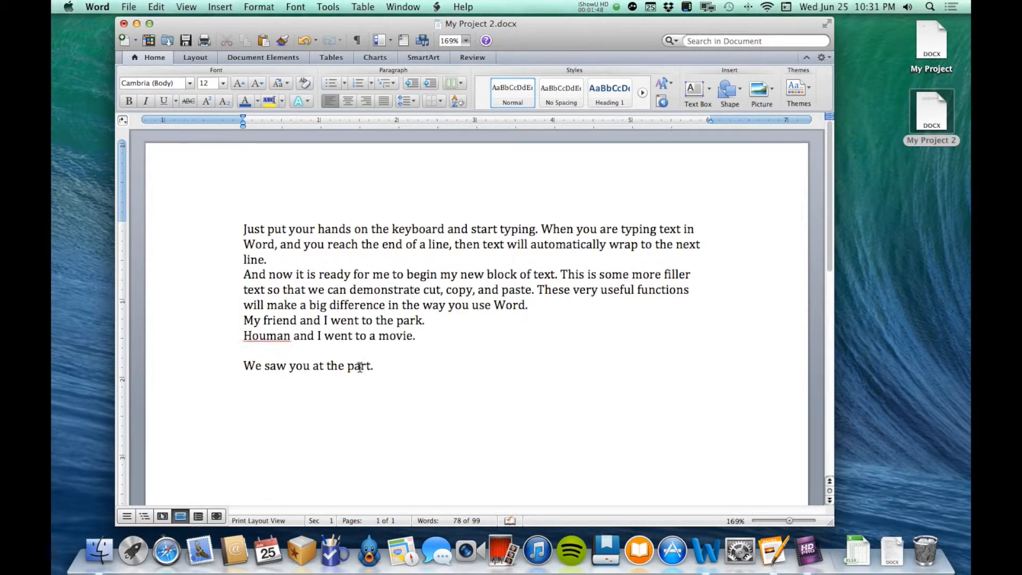
key("BackSpace")
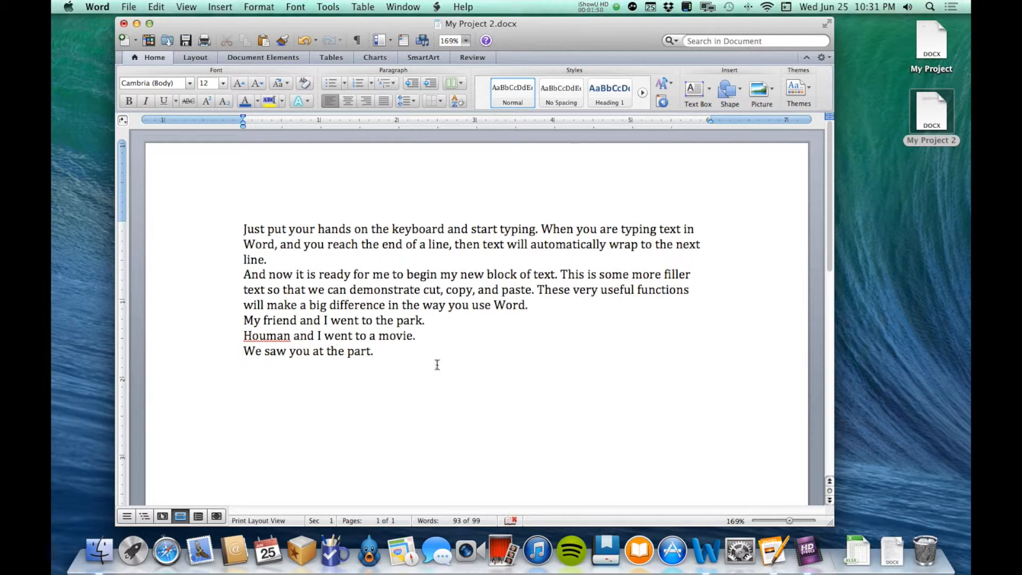
Try 2.0 line spacing on the whole text and return it to single spacing.
left_click_drag(400, 355, 242, 219)
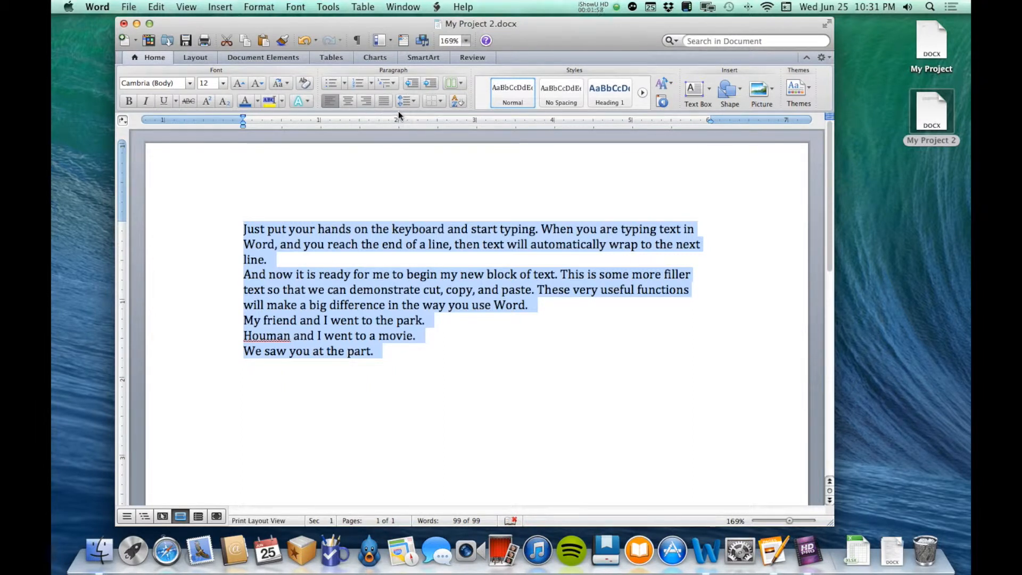
left_click(409, 103)
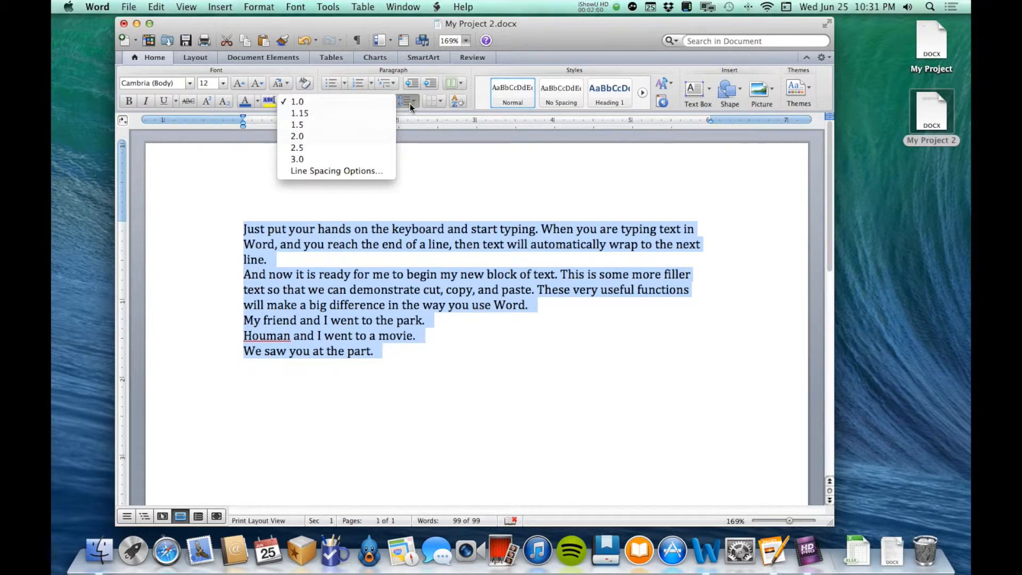
left_click(357, 137)
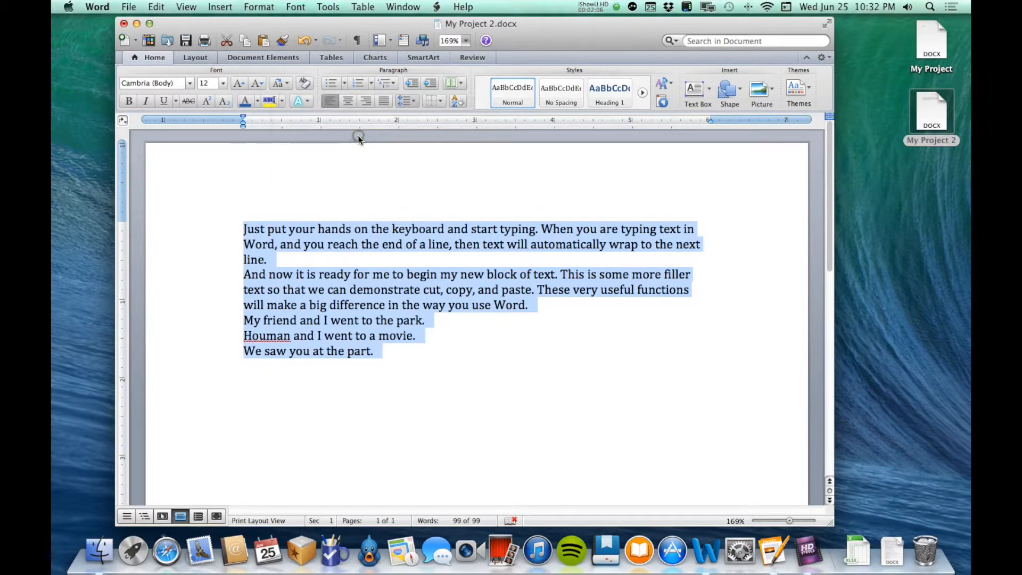
left_click(560, 406)
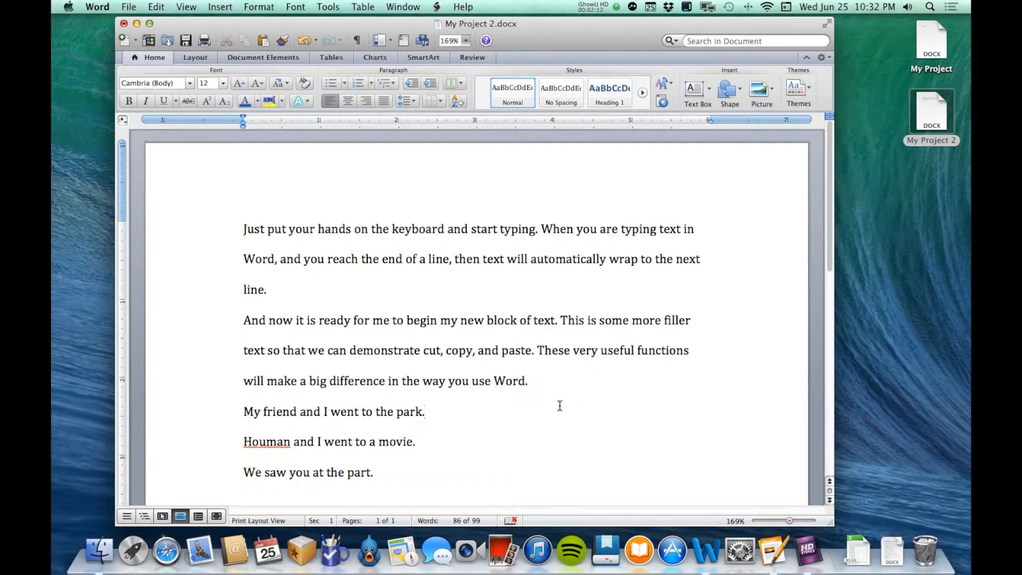
key("super+a")
key("super+1")
Insert a blank line between each pair of neighbouring paragraphs.
left_click(293, 263)
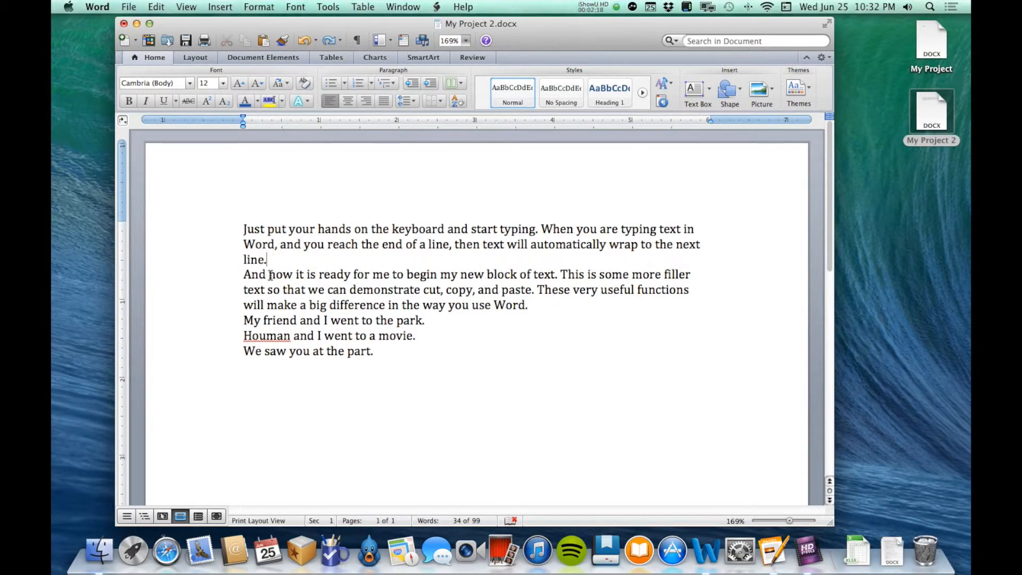
key("Return")
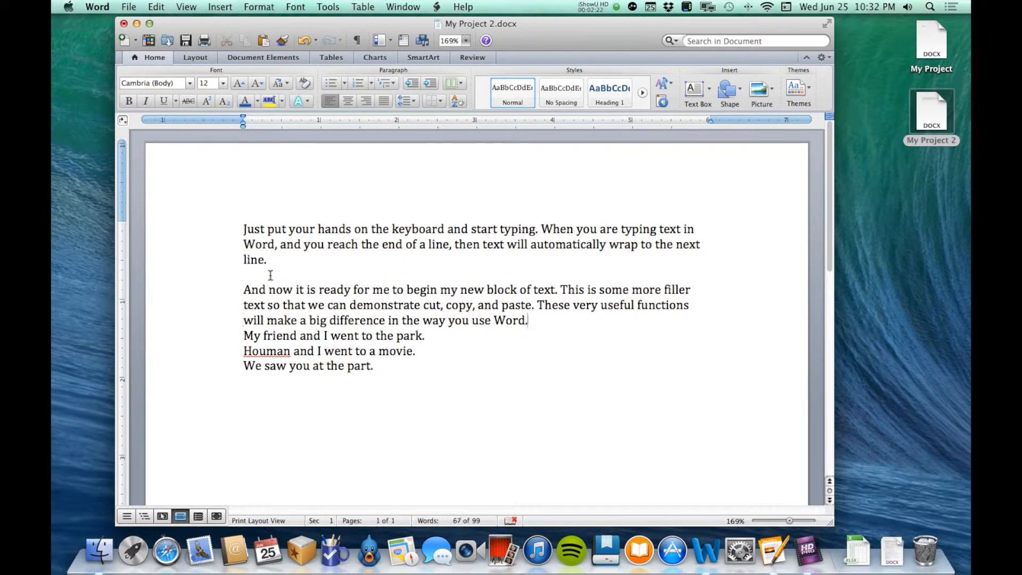
key("Return")
key("Down")
key("Return")
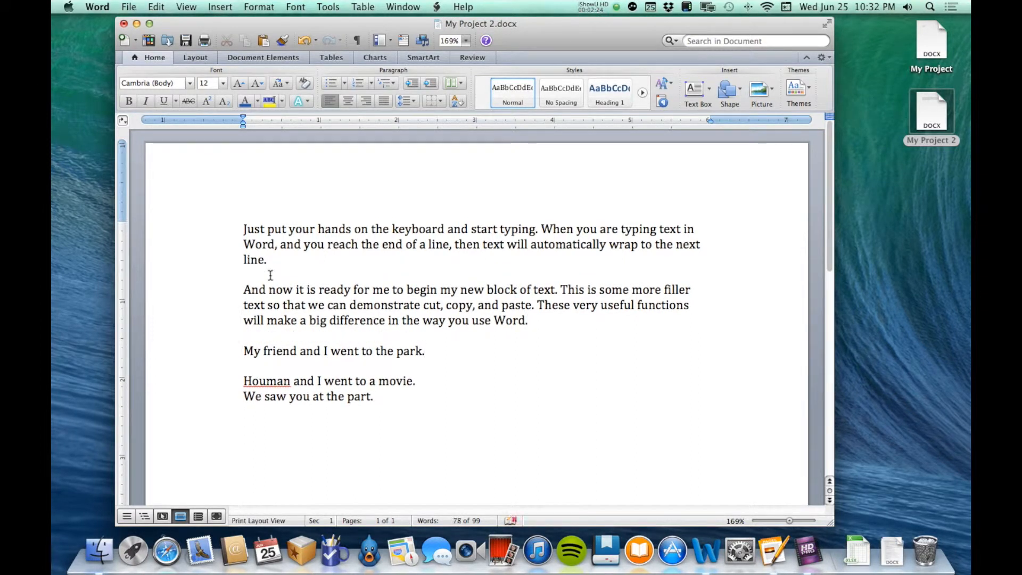
key("Return")
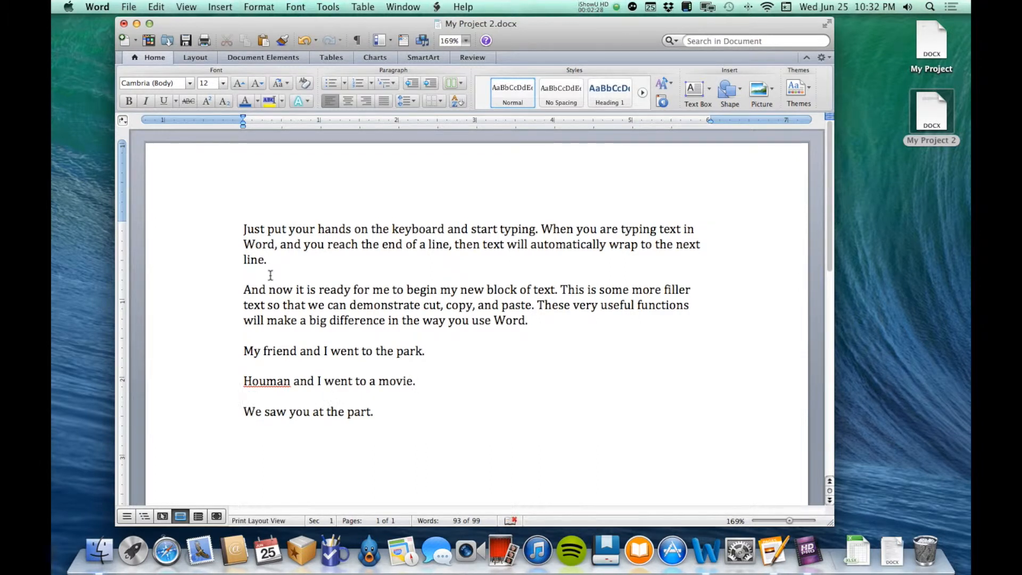
Undo the insertion of the blank lines between the paragraphs.
key("super+z")
key("super+z")
key("super+z")
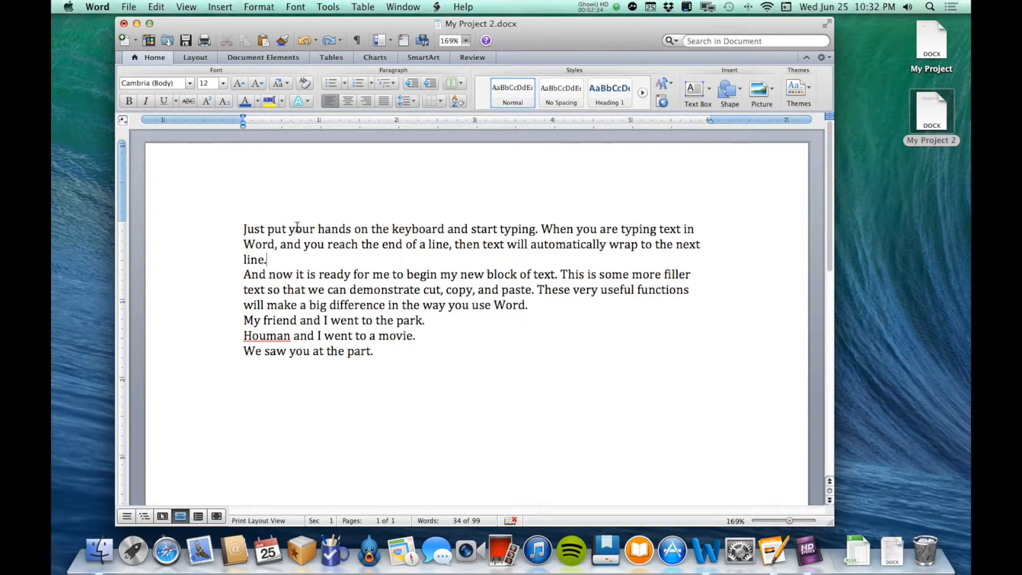
Set the spacing after paragraphs to 12 pt for the whole text, keeping single line spacing.
left_click_drag(241, 228, 388, 358)
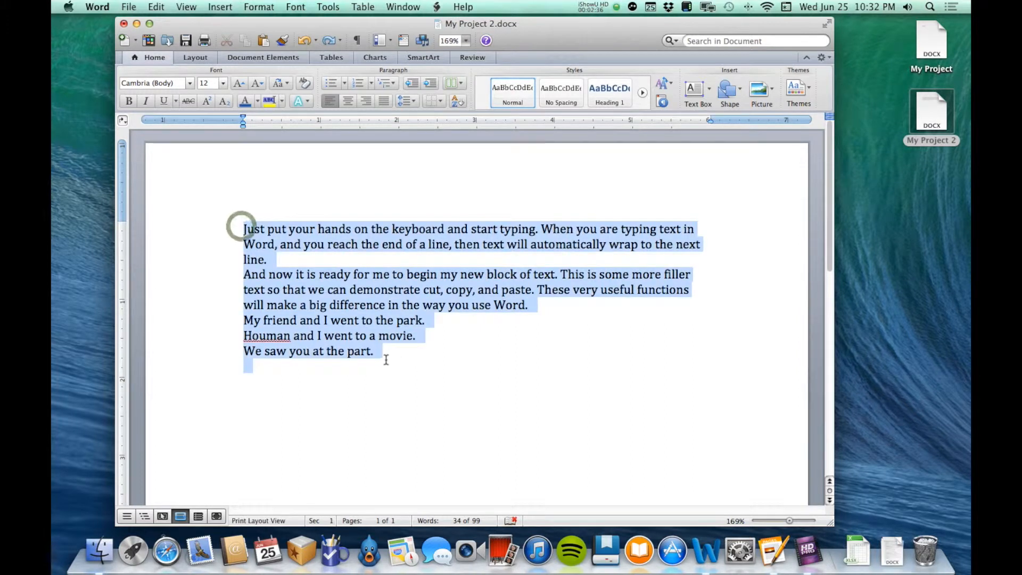
left_click(411, 101)
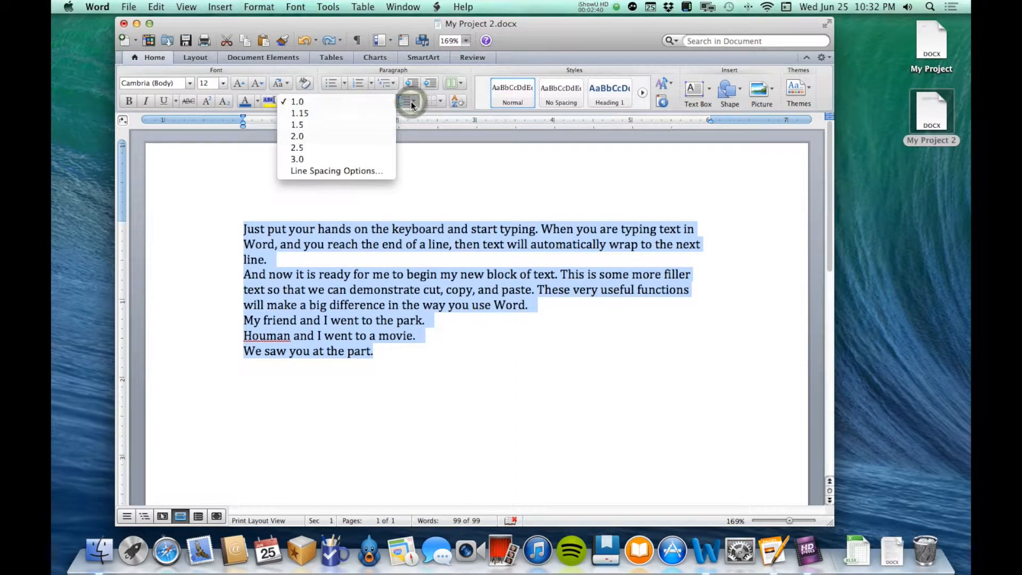
left_click(344, 172)
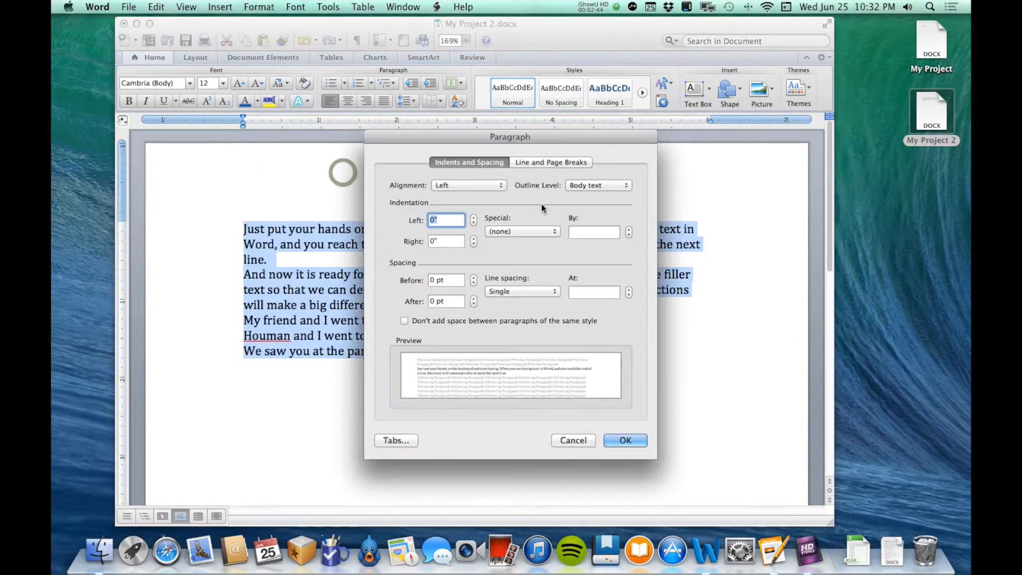
left_click_drag(586, 142, 807, 75)
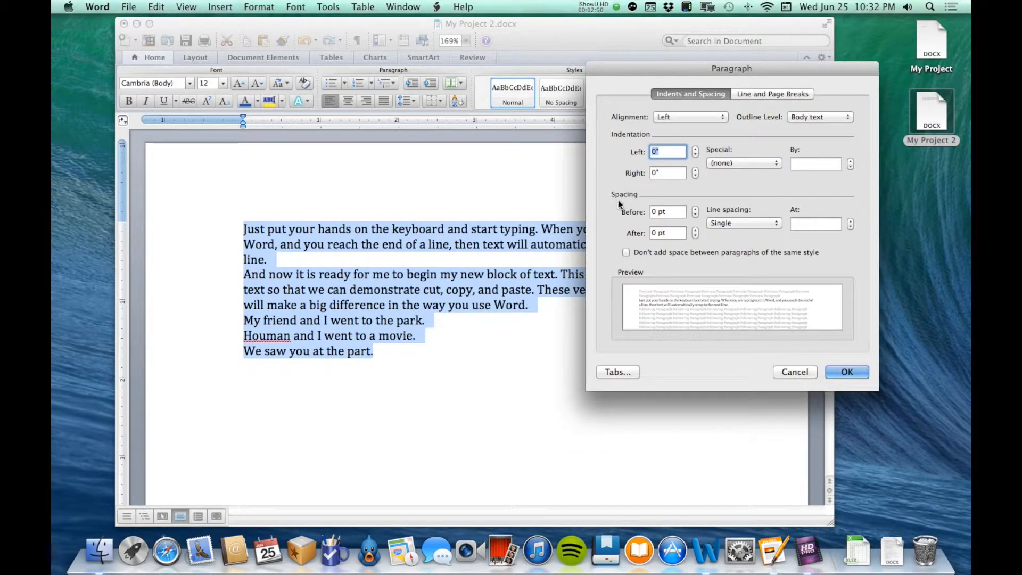
left_click(759, 226)
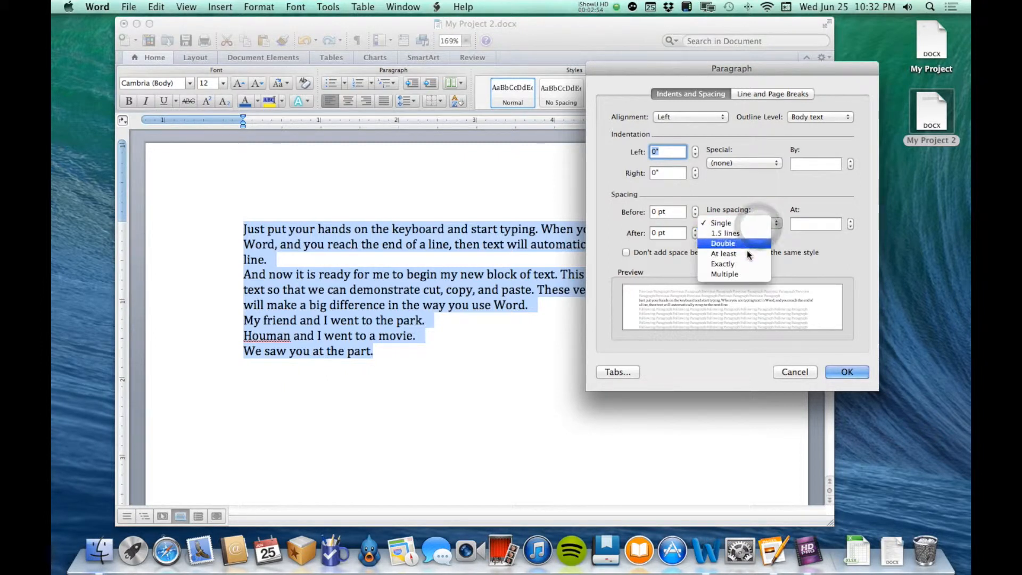
left_click(762, 202)
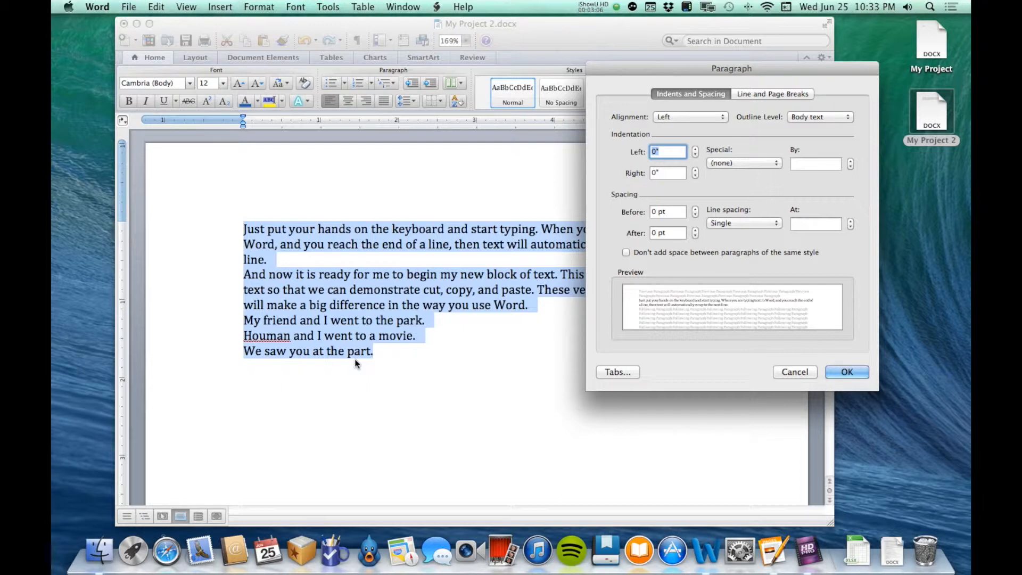
left_click(654, 233)
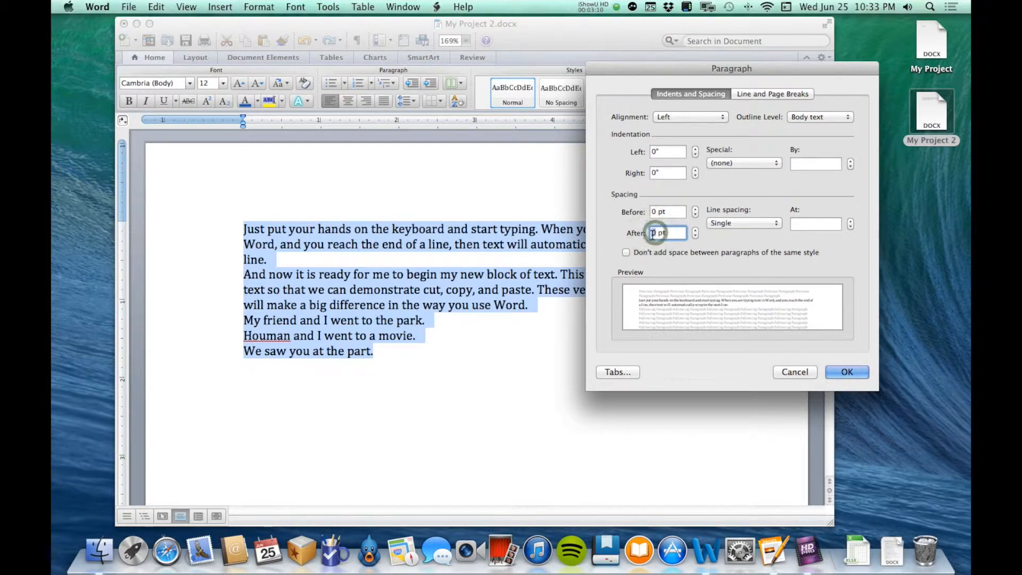
type("12")
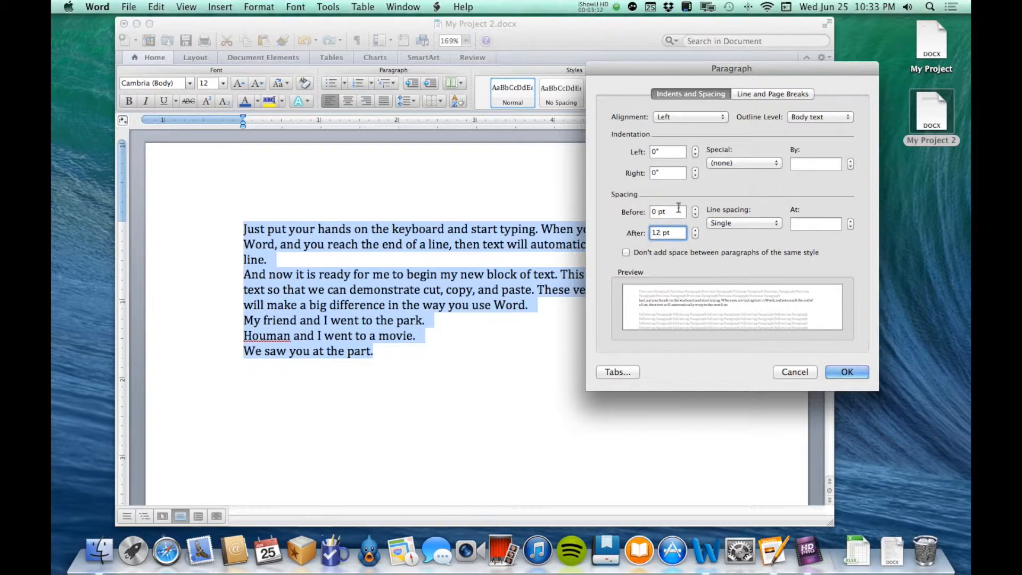
left_click(850, 371)
left_click(286, 244)
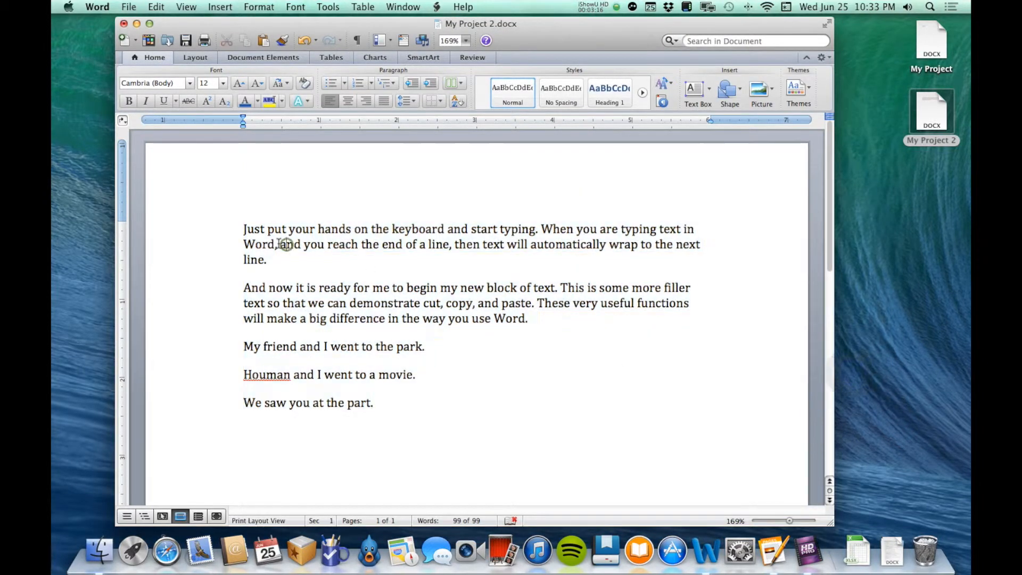
Delete the three empty paragraphs at the document's end with the formatting marks shown, and hide the marks again.
left_click(357, 40)
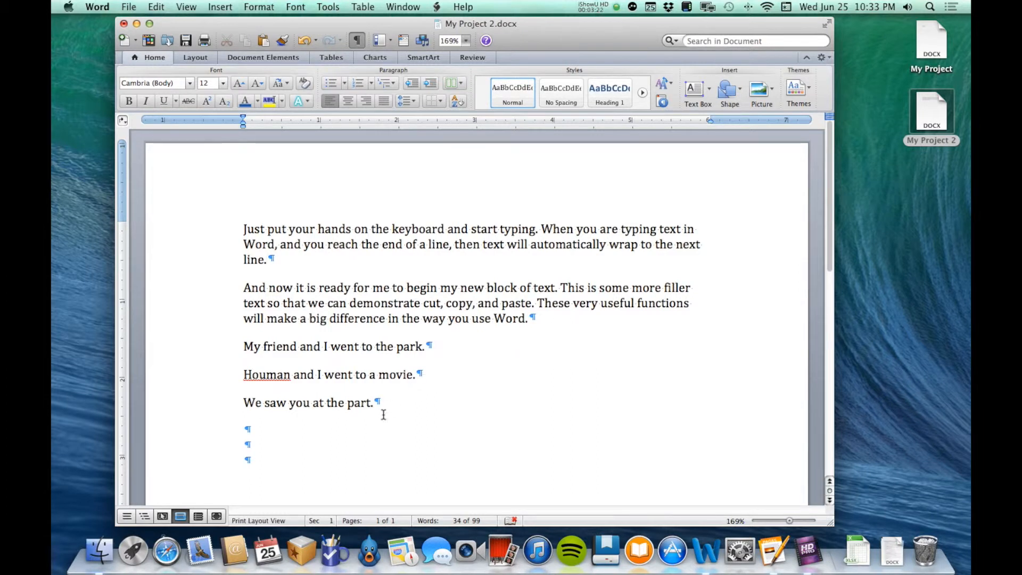
left_click(273, 471)
key("BackSpace")
key("BackSpace")
key("BackSpace")
left_click(362, 37)
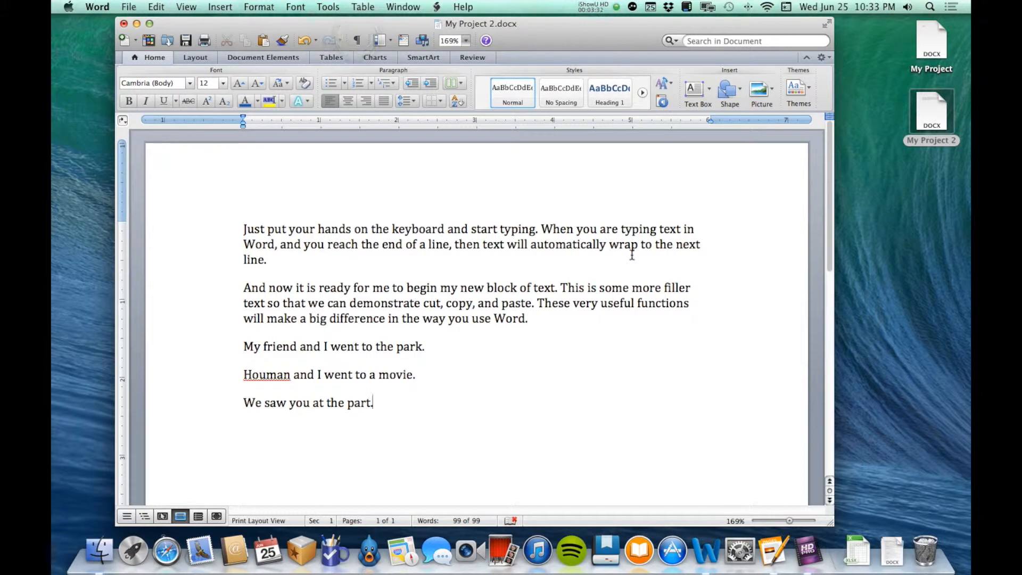
Add a new paragraph reading "And start typing." after the last sentence.
type("And starting")
key("BackSpace")
key("BackSpace")
type("typing.")
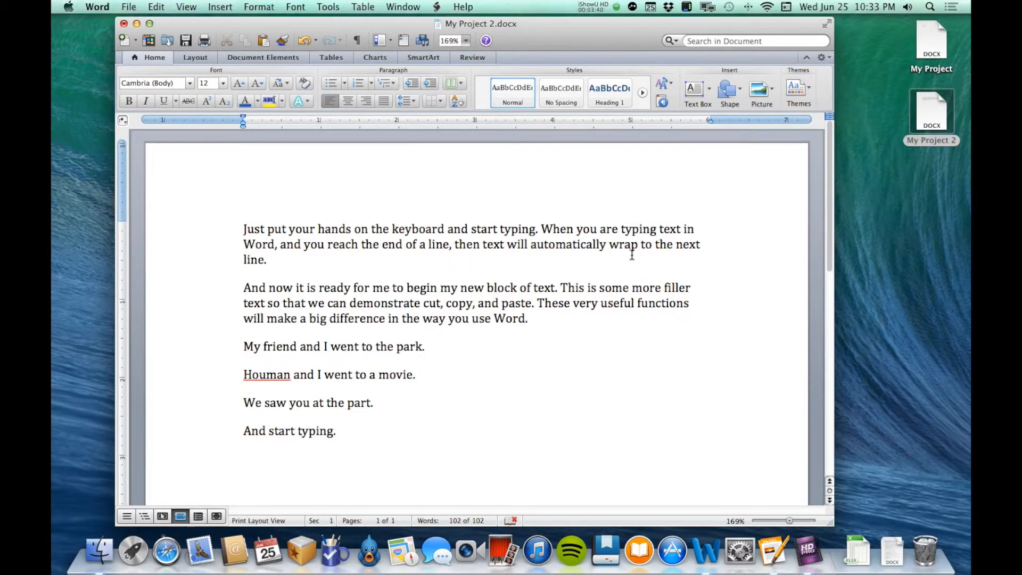
Set the spacing after paragraphs to 0 pt for the whole text.
left_click(402, 102)
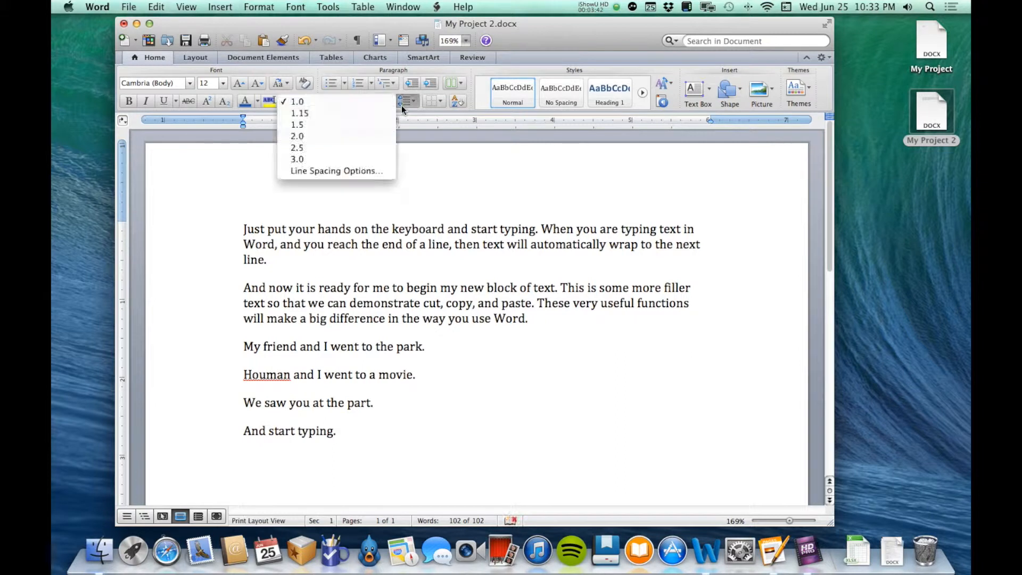
left_click(433, 341)
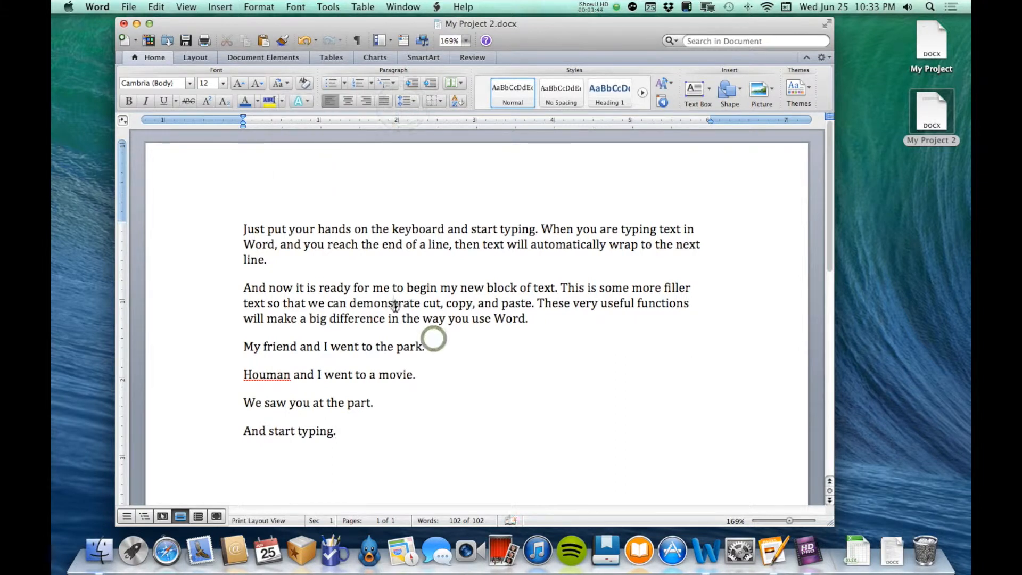
key("super+a")
left_click(408, 102)
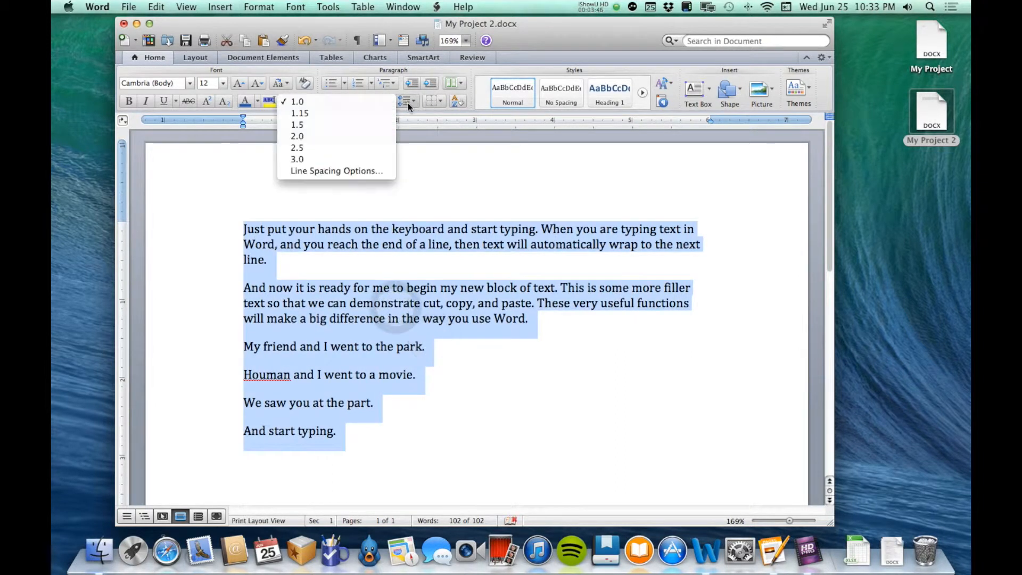
left_click(360, 171)
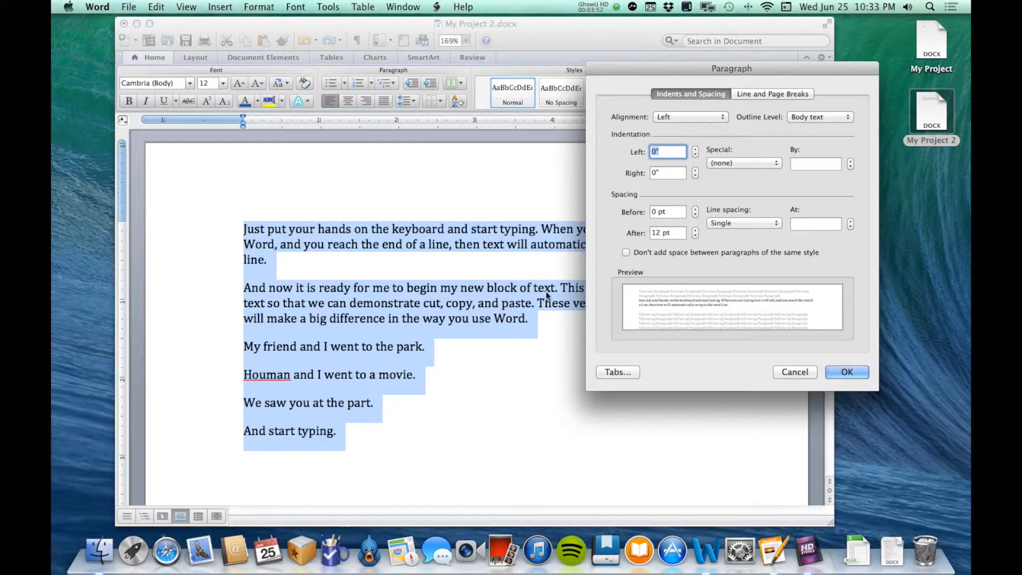
double_click(656, 234)
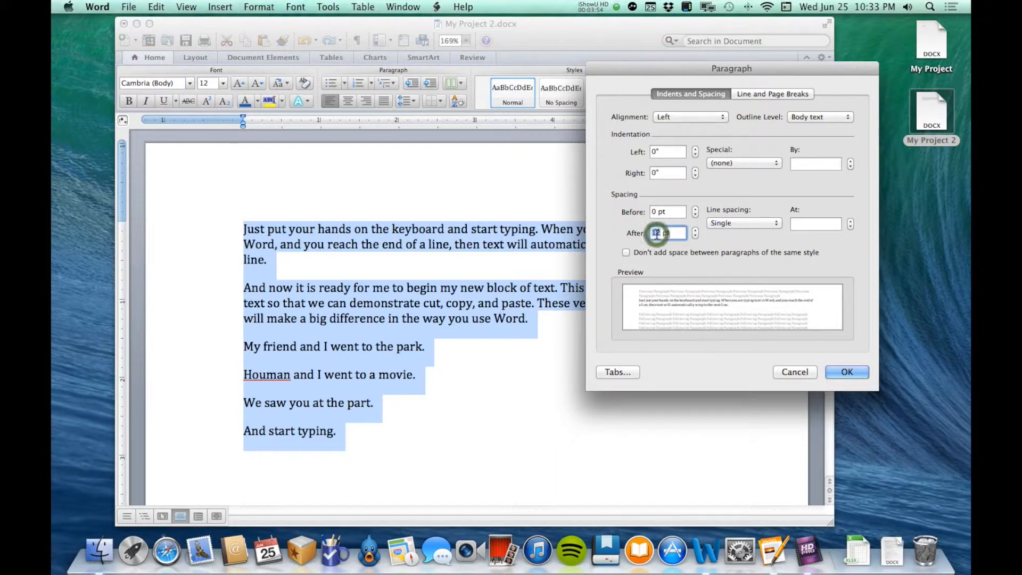
type("0")
key("Return")
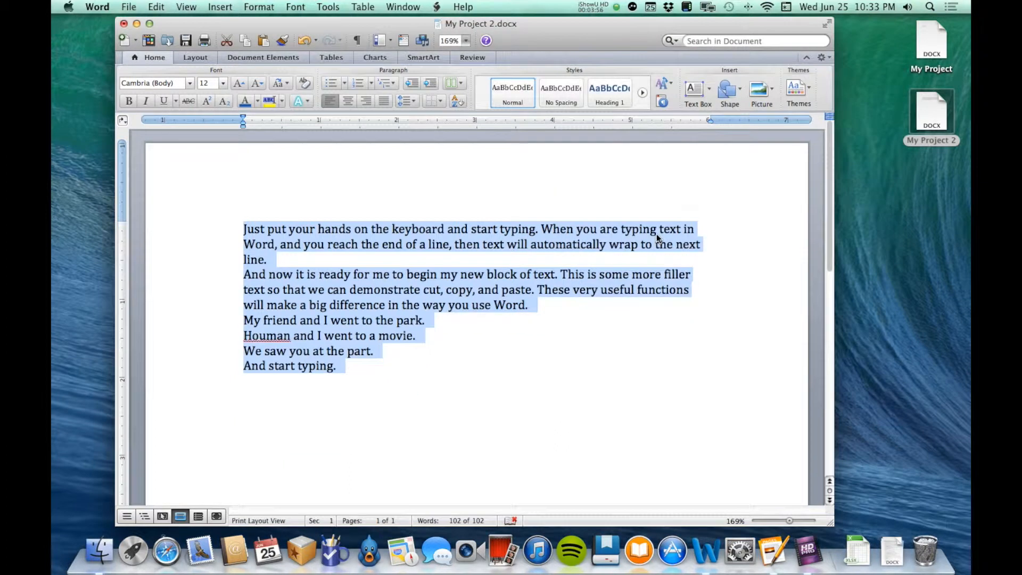
Try adding spacing before the paragraph beginning "And now it is ready", and undo the change.
left_click(468, 293)
triple_click(456, 290)
left_click(456, 290)
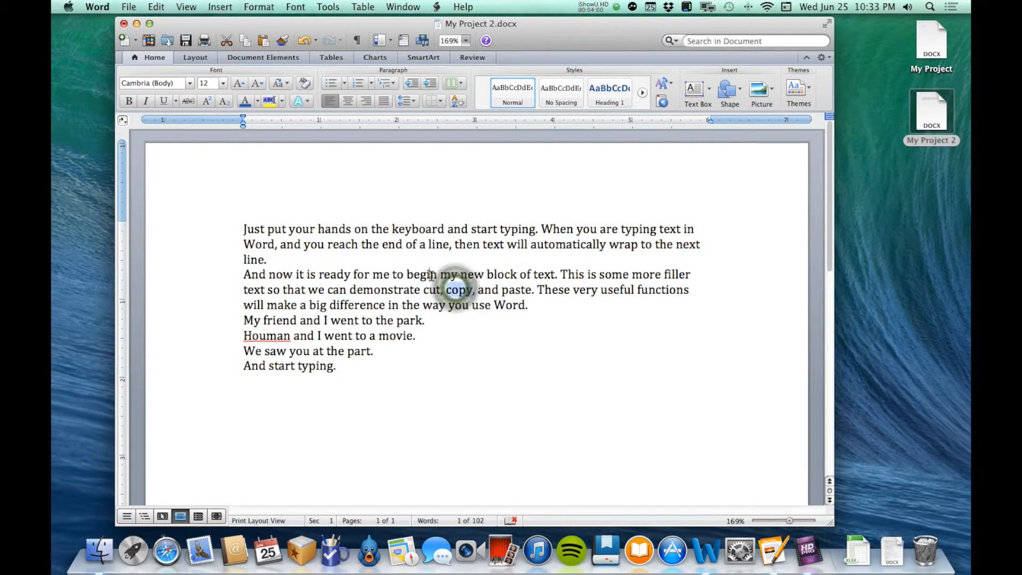
triple_click(431, 278)
left_click(410, 103)
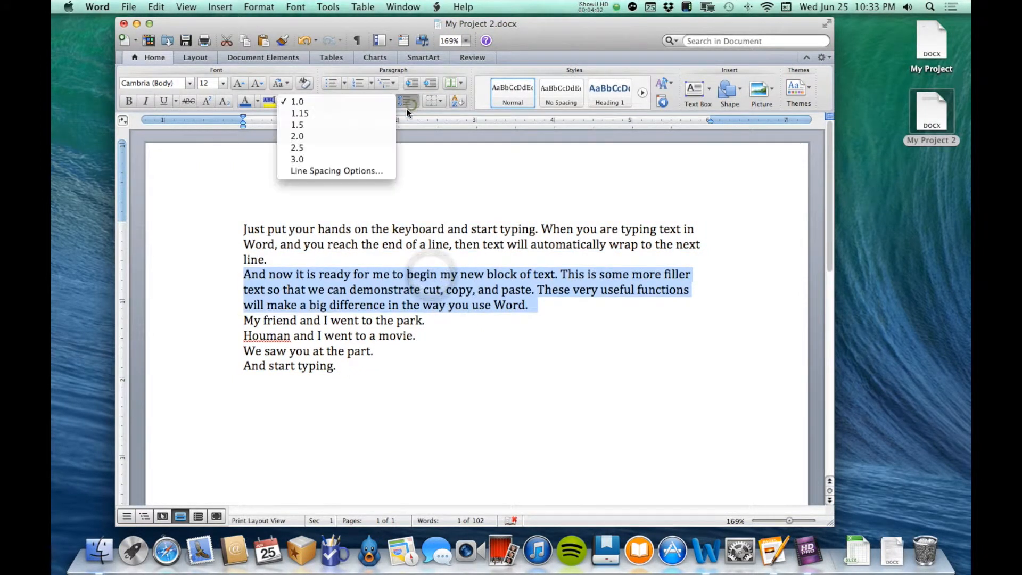
left_click(356, 171)
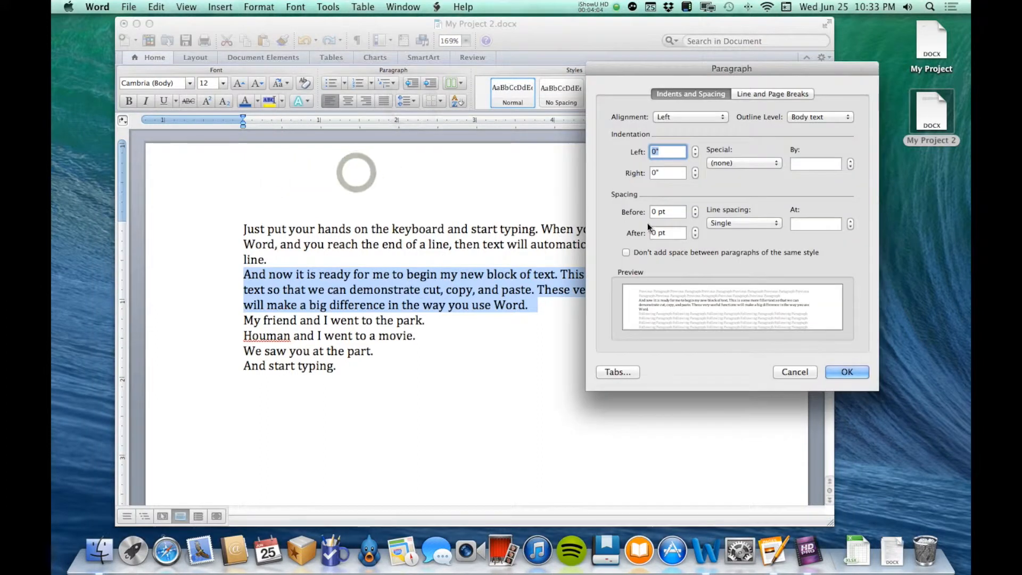
left_click(695, 209)
left_click(694, 209)
left_click(694, 208)
left_click(694, 209)
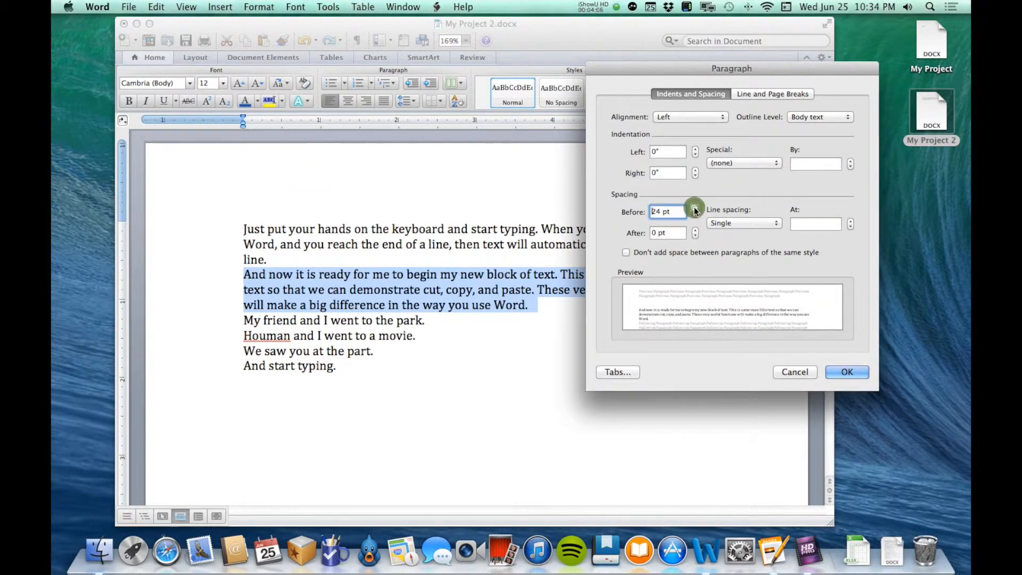
left_click(695, 214)
left_click(695, 213)
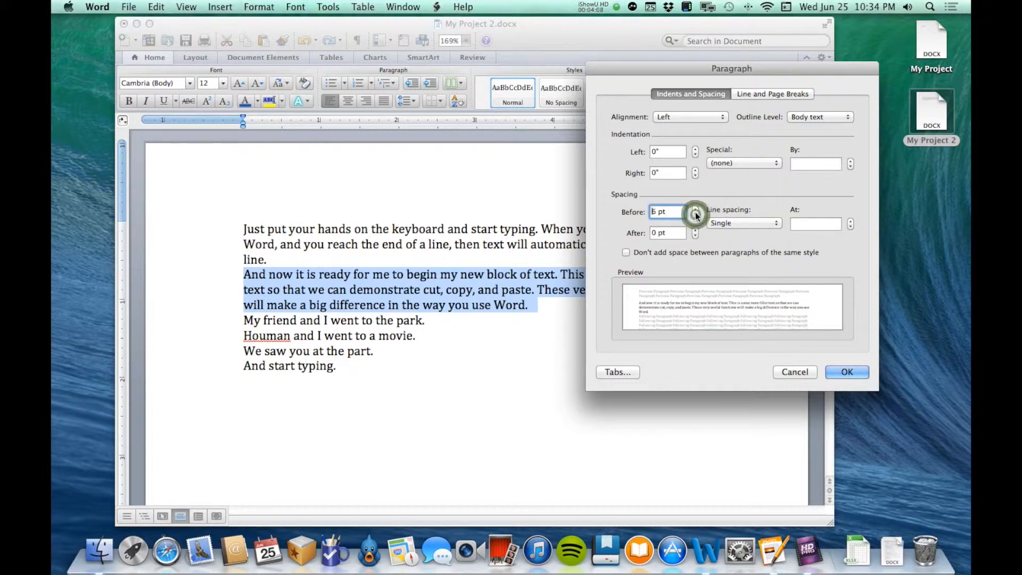
left_click(847, 371)
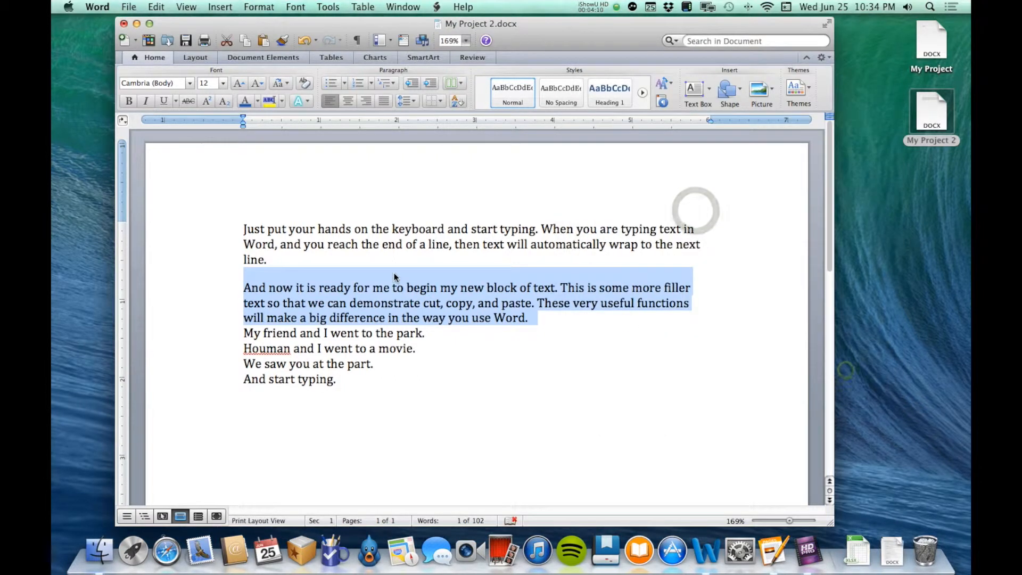
key("super+z")
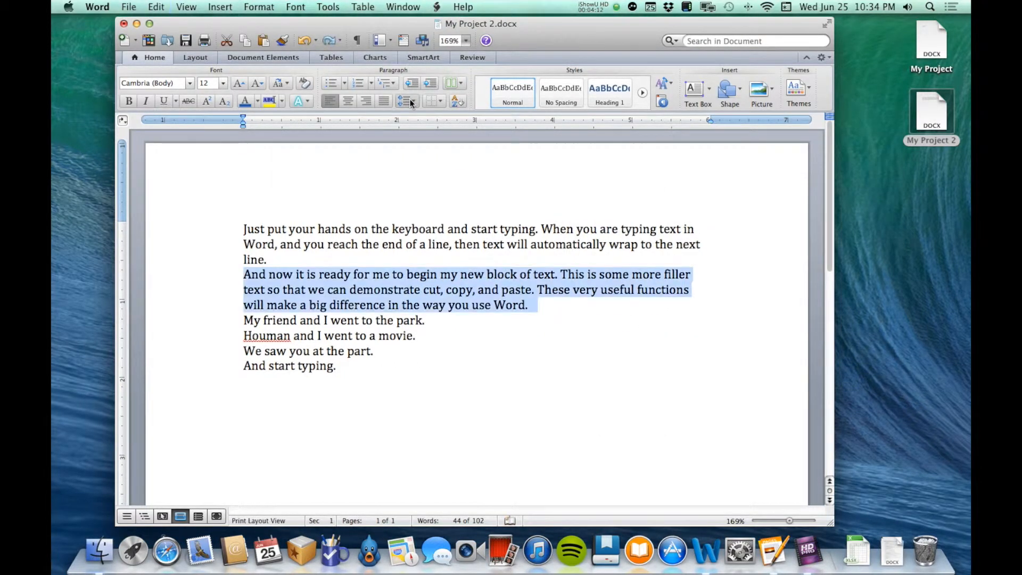
Try 12 pt spacing after the paragraph beginning "And now it is ready", and undo the change.
left_click(407, 101)
left_click(347, 171)
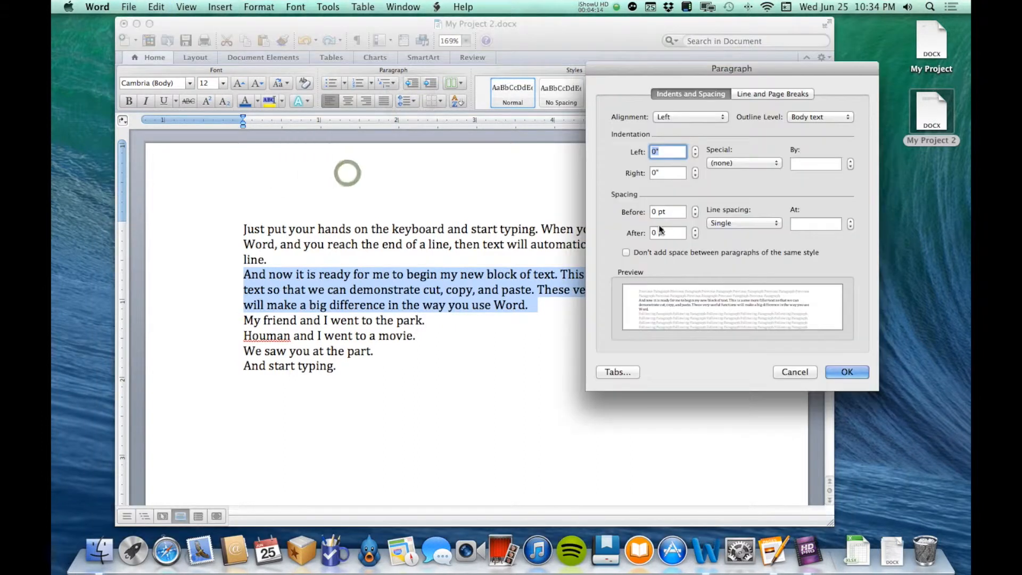
left_click(695, 231)
left_click(695, 230)
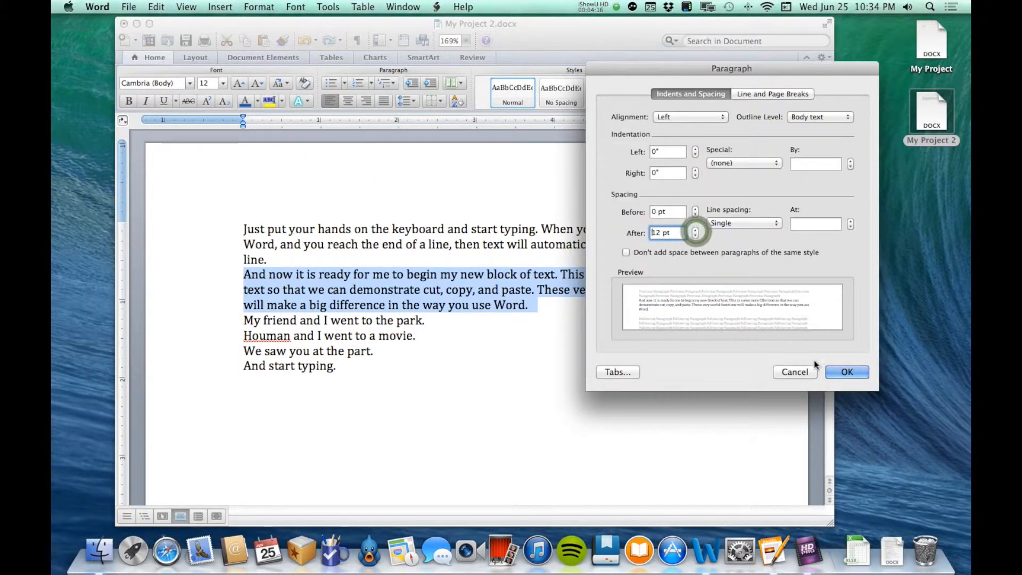
left_click(846, 372)
left_click(455, 282)
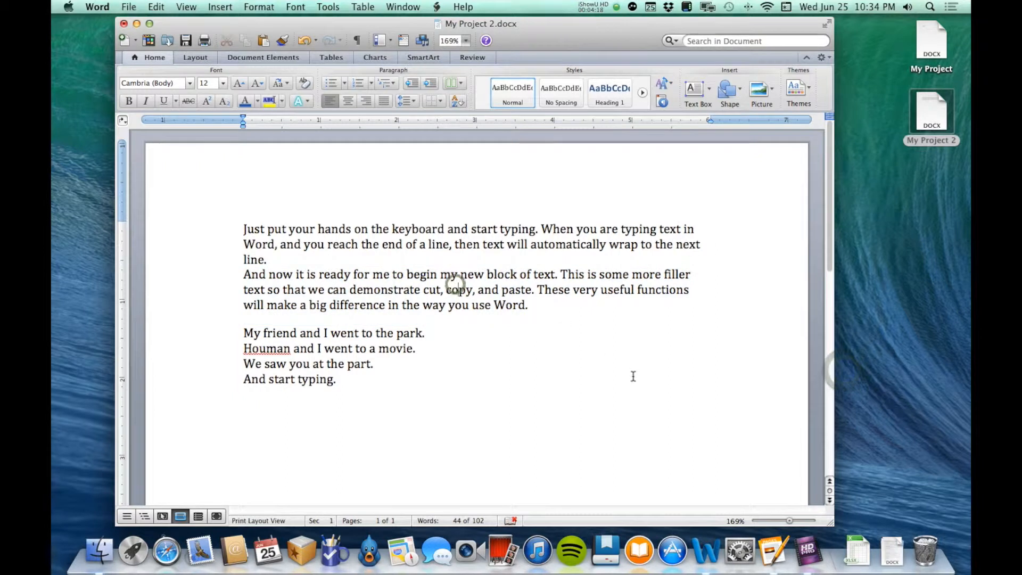
key("super+z")
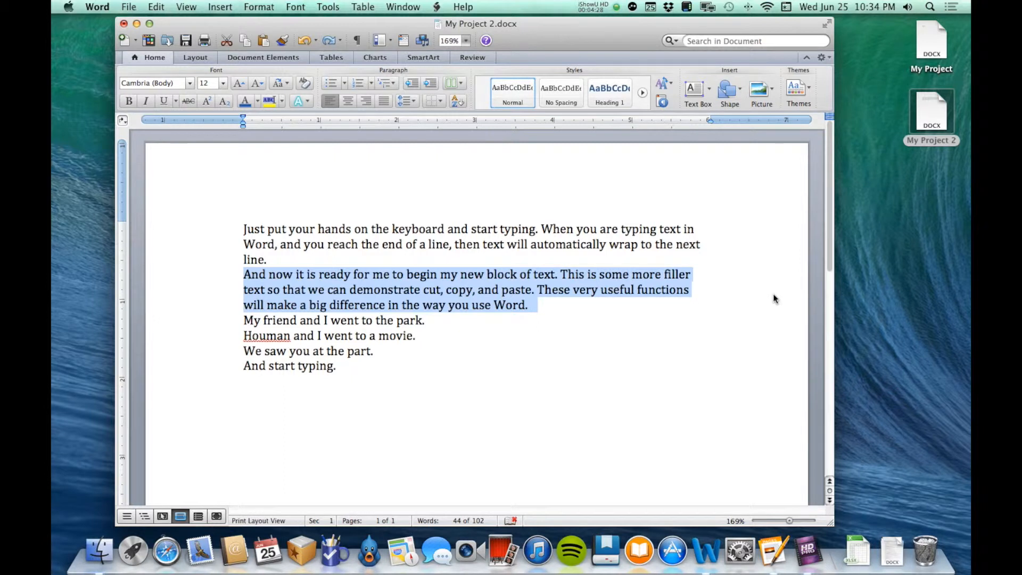
left_click(447, 315)
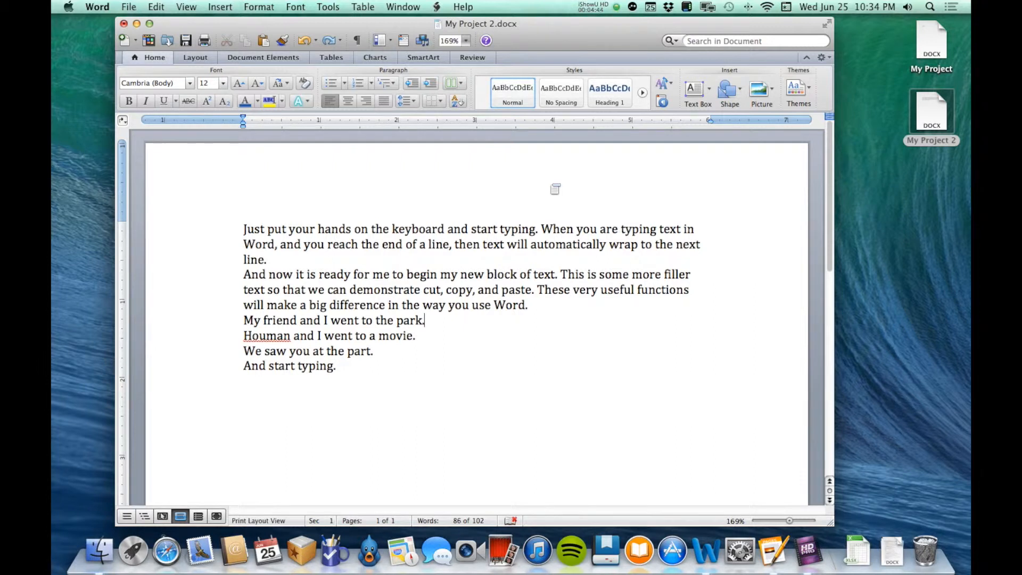
scroll(555, 189, "down", 10)
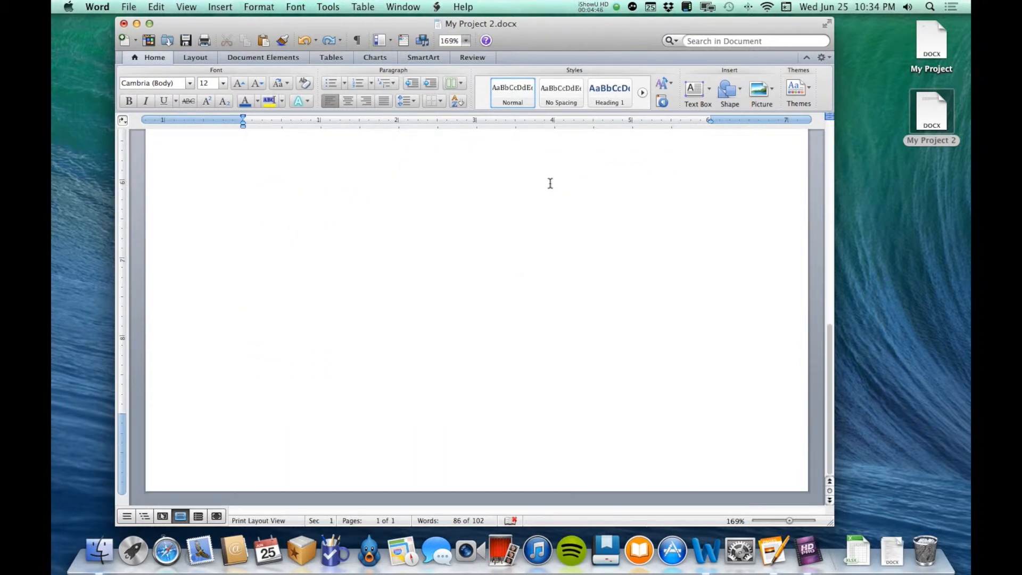
scroll(550, 183, "up", 10)
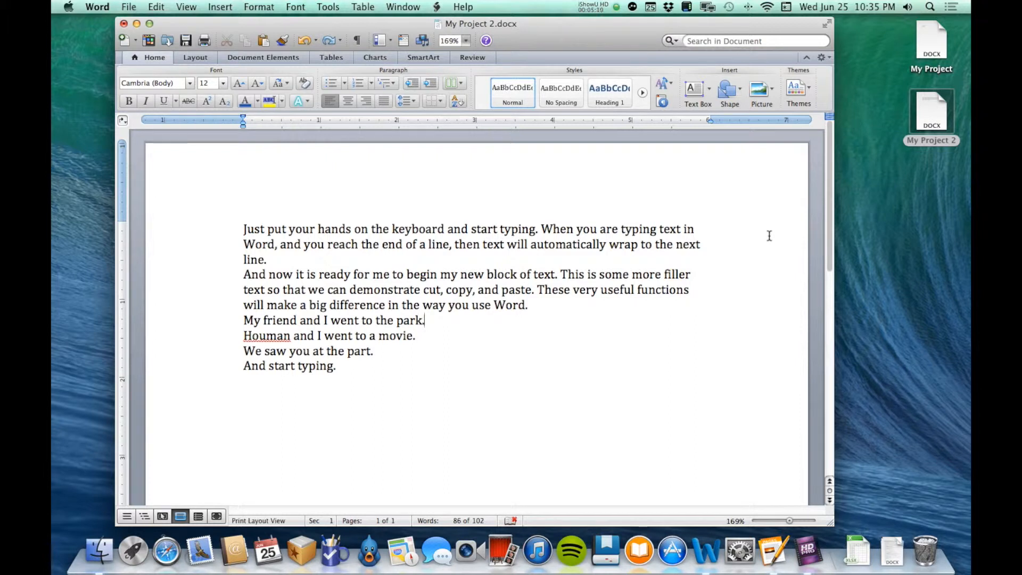
Apply the Normal margin preset, with 1" on all four sides, to the document.
left_click(192, 56)
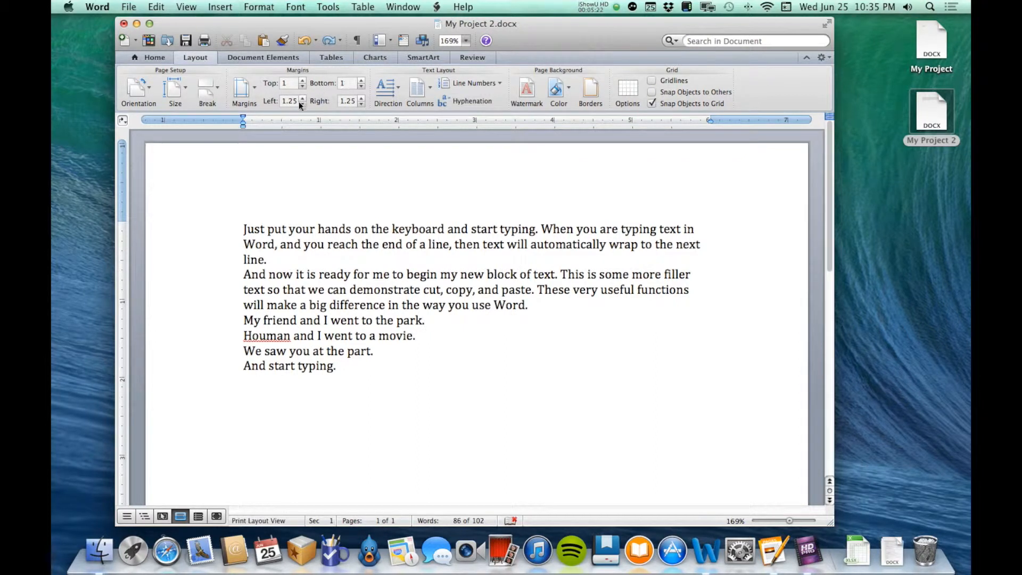
left_click(253, 93)
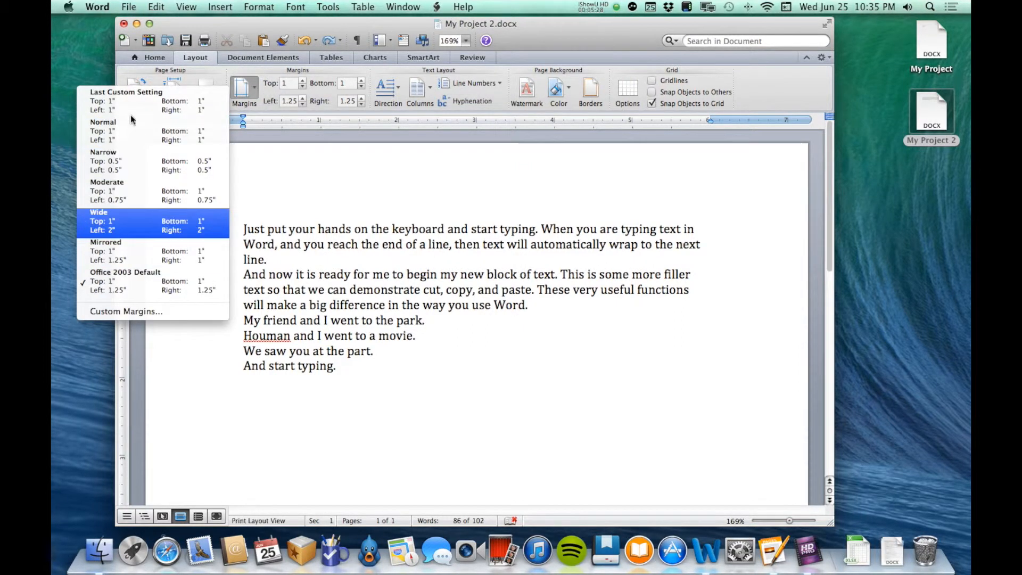
left_click(193, 142)
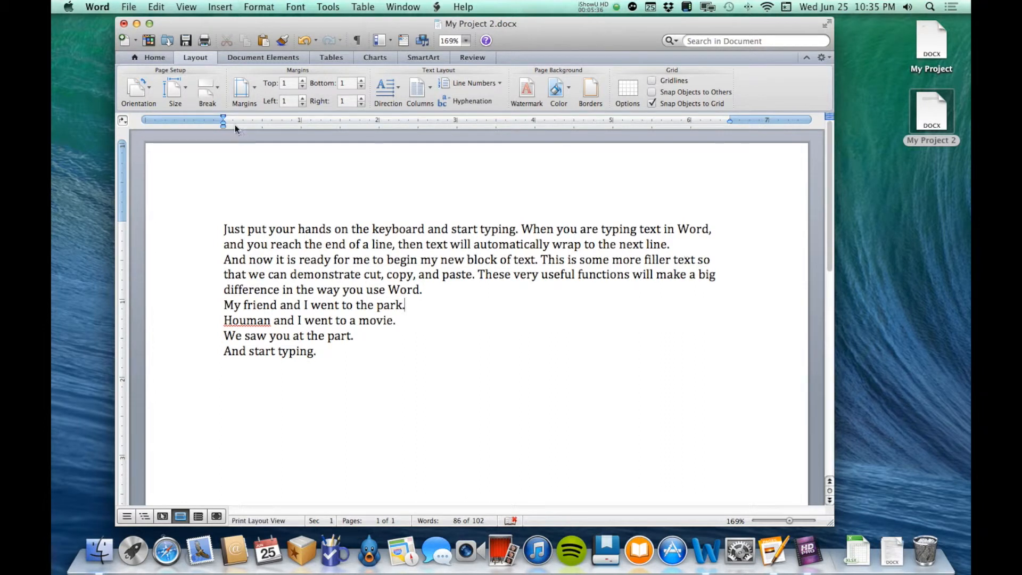
left_click(156, 58)
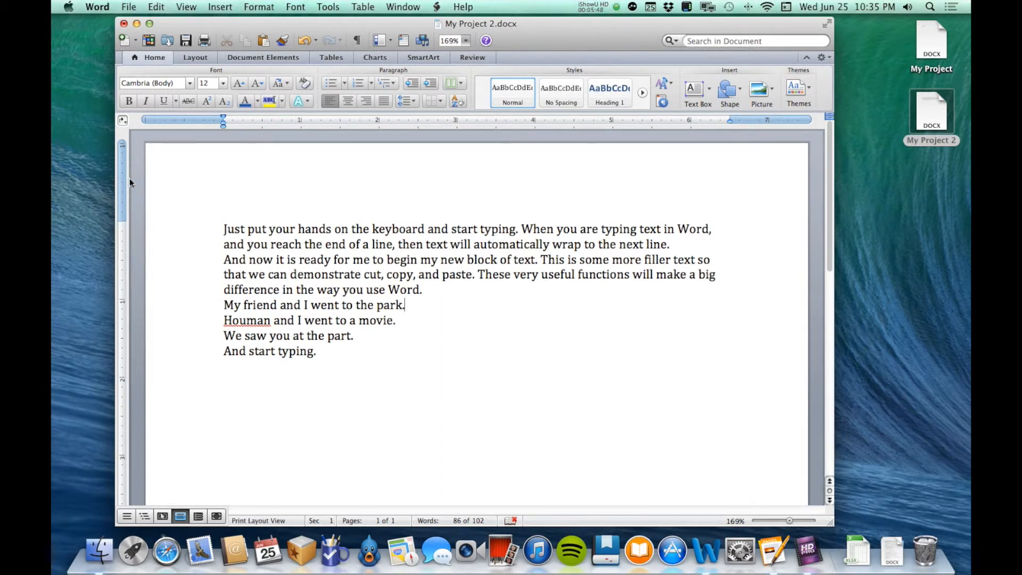
Review the page margin settings in the Document dialog and close it without changing them.
scroll(190, 241, "down", 10)
scroll(191, 241, "up", 10)
double_click(183, 119)
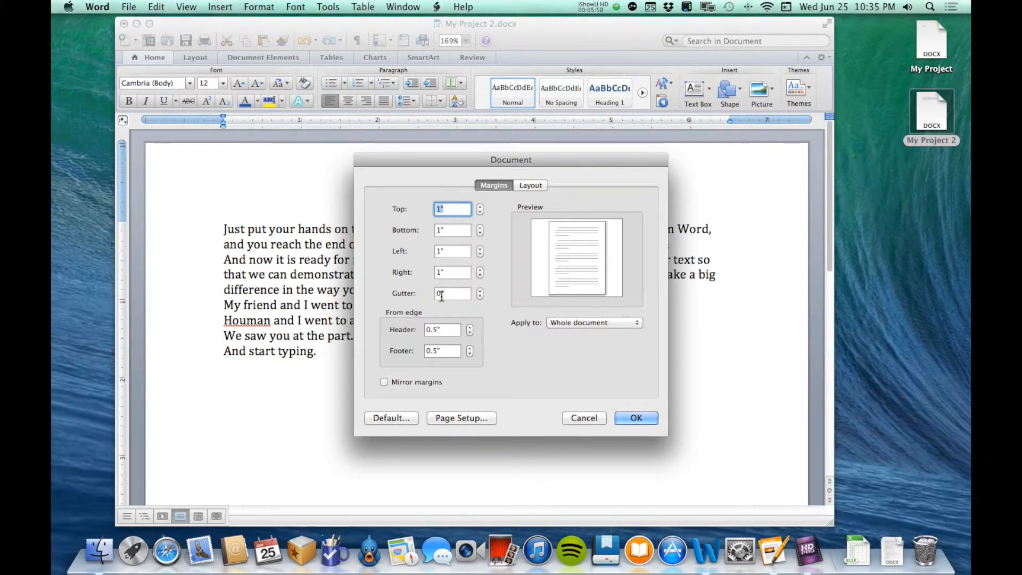
left_click(637, 420)
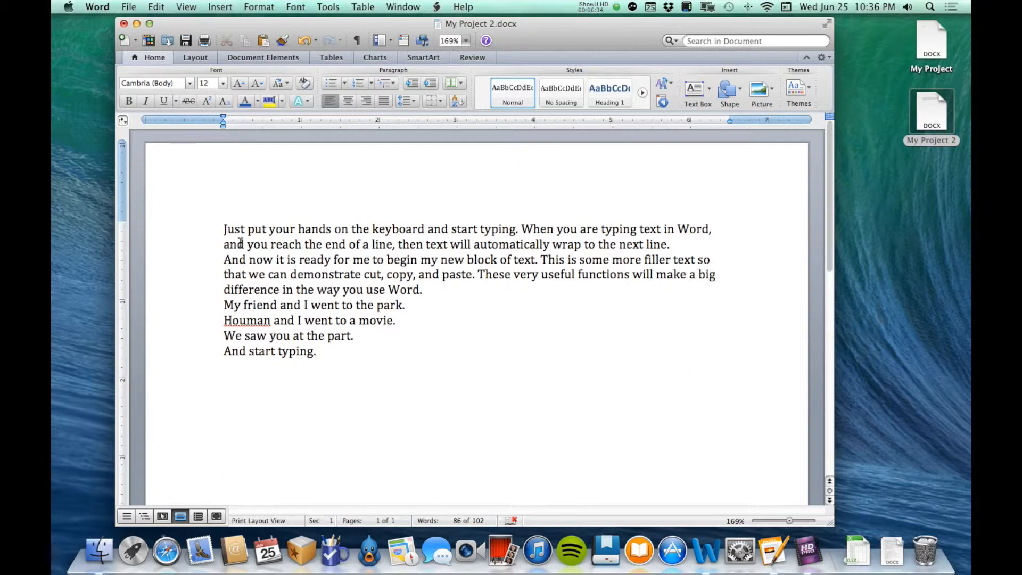
Try a 0.5" left indent on the paragraph beginning "And now it is ready", and undo the change.
triple_click(383, 253)
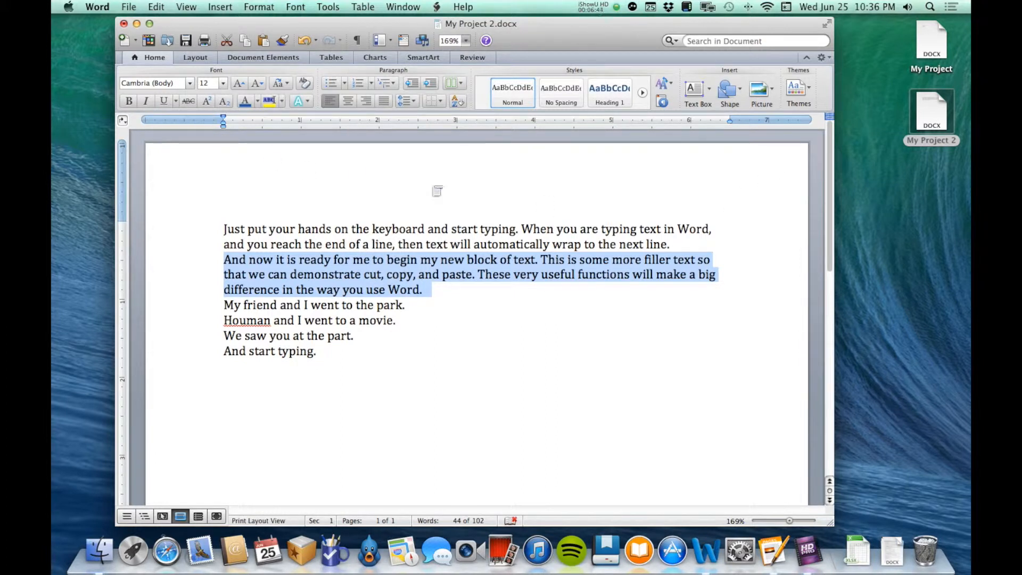
left_click(413, 104)
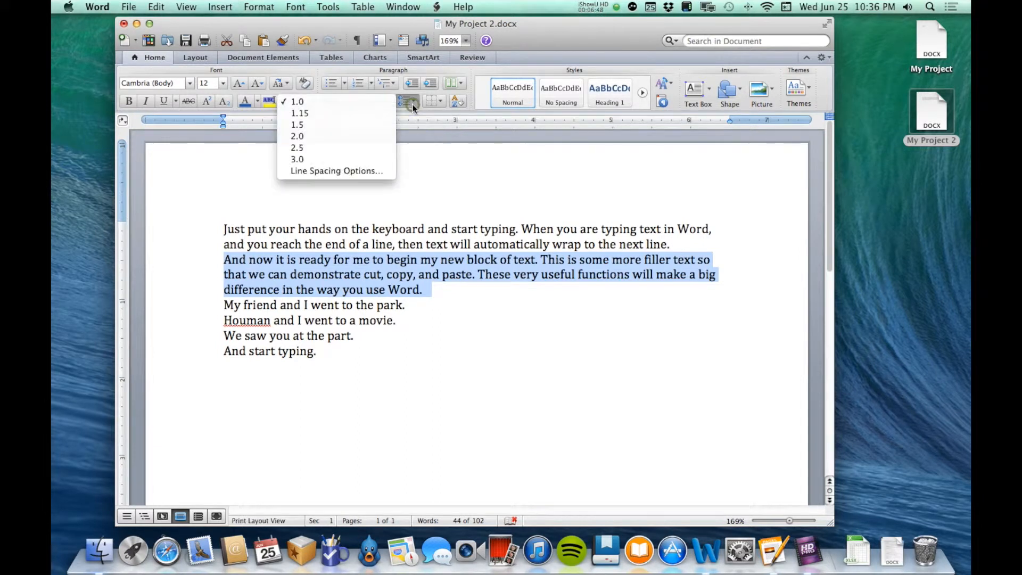
left_click(362, 171)
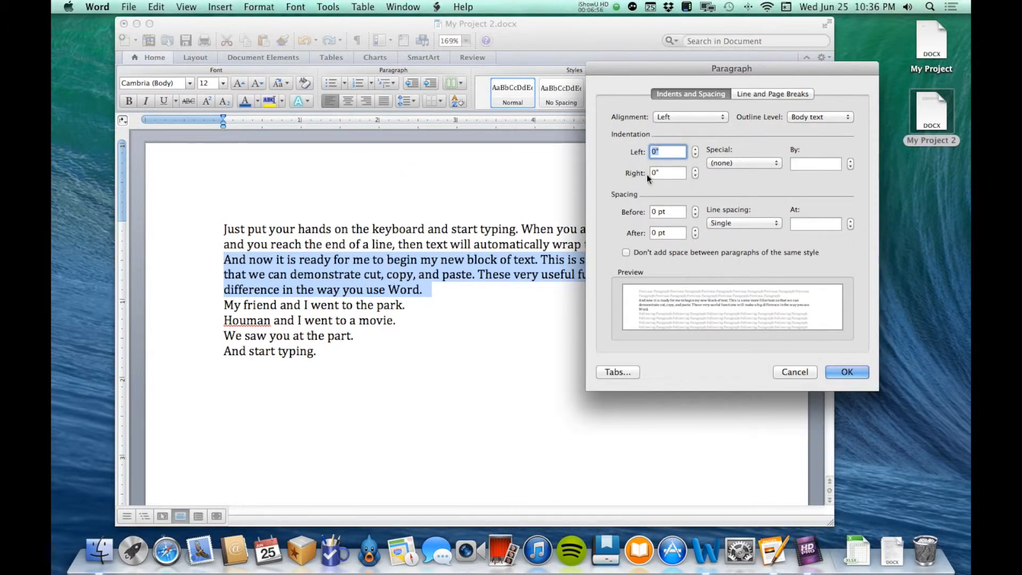
left_click(732, 162)
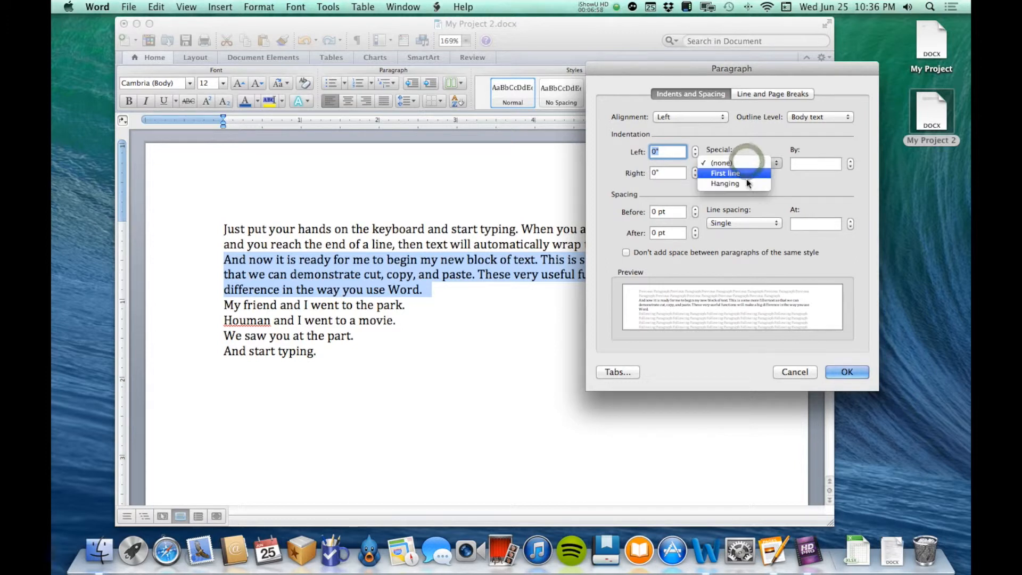
left_click(752, 133)
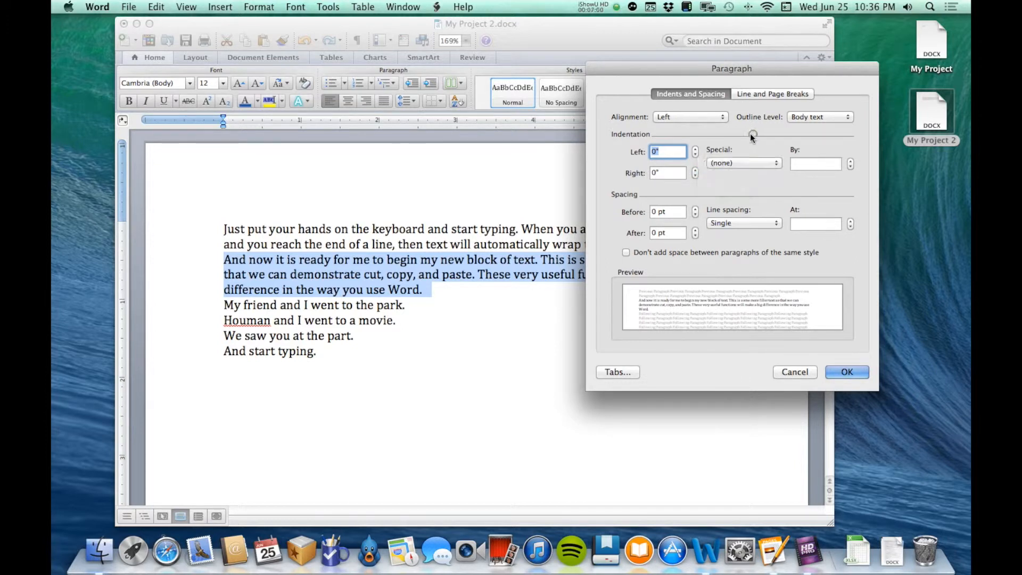
left_click(695, 150)
left_click(695, 150)
left_click(695, 149)
left_click(695, 149)
left_click(695, 150)
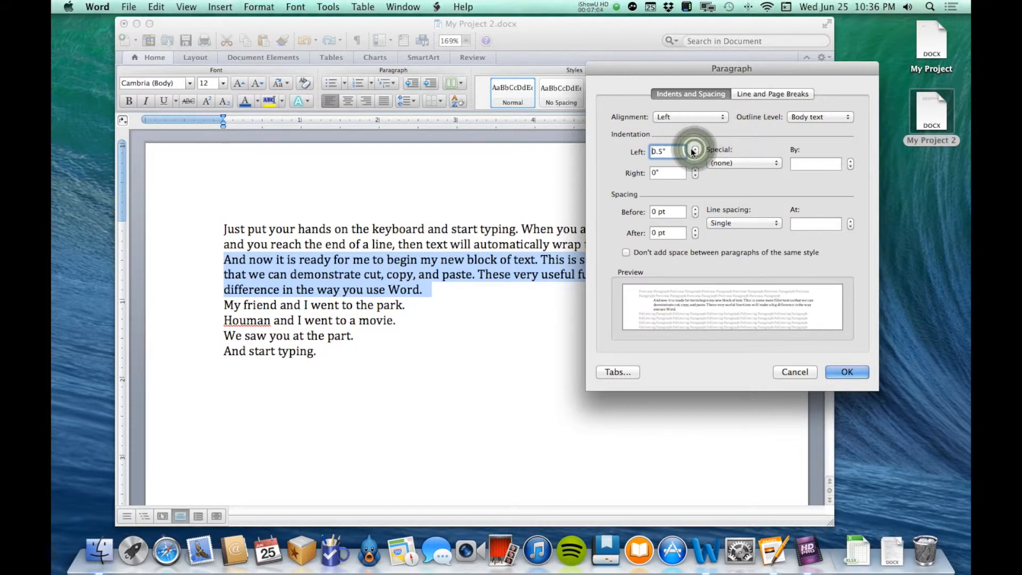
left_click(846, 372)
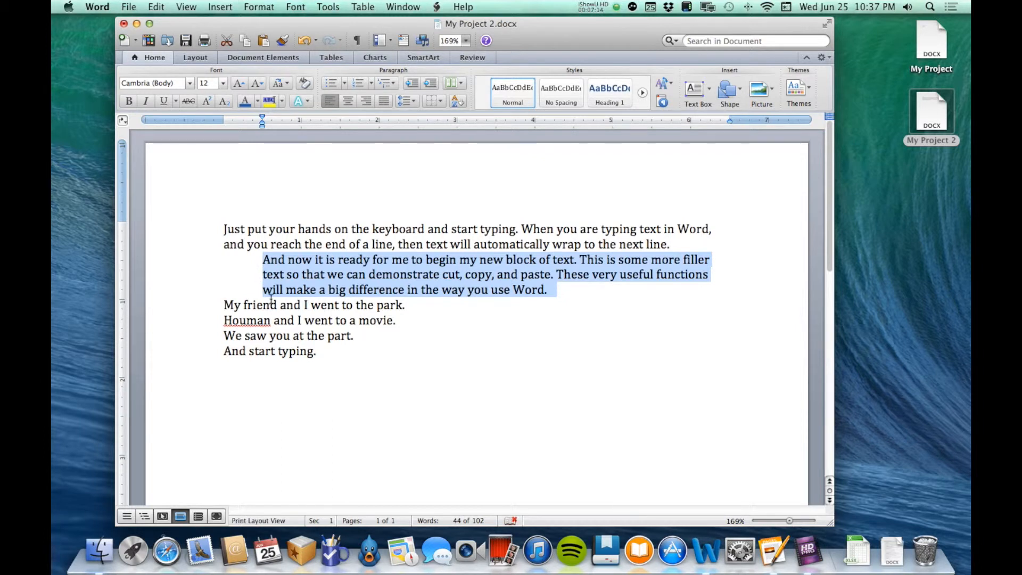
key("super+z")
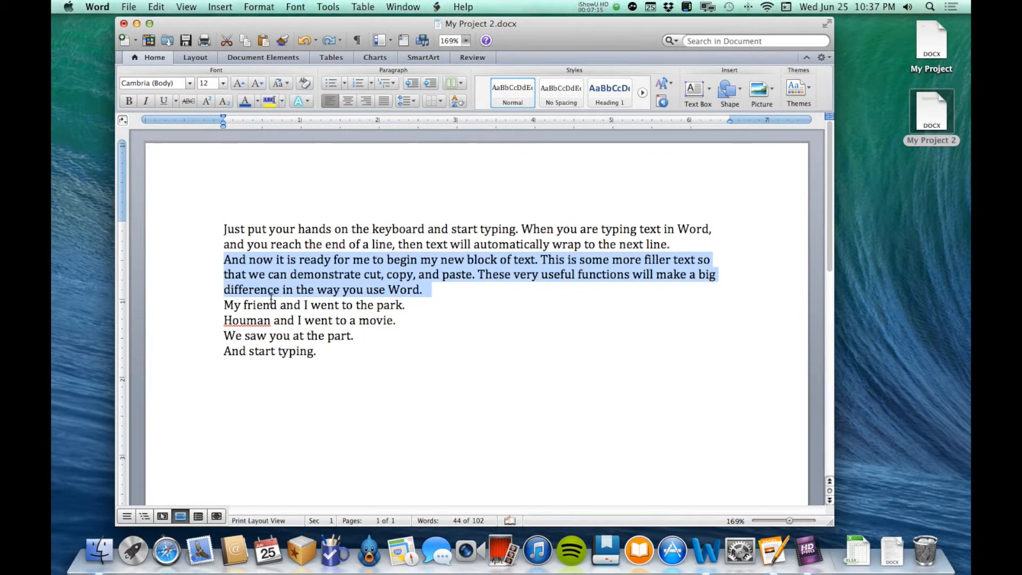
Try a 1" right indent on the paragraph beginning "And now it is ready", and undo the change.
left_click(406, 101)
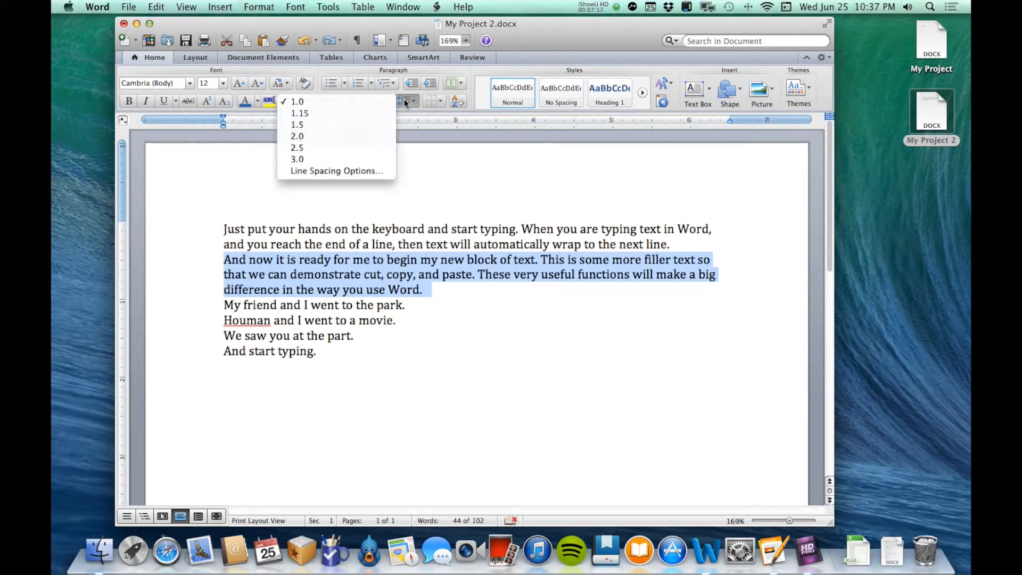
left_click(347, 171)
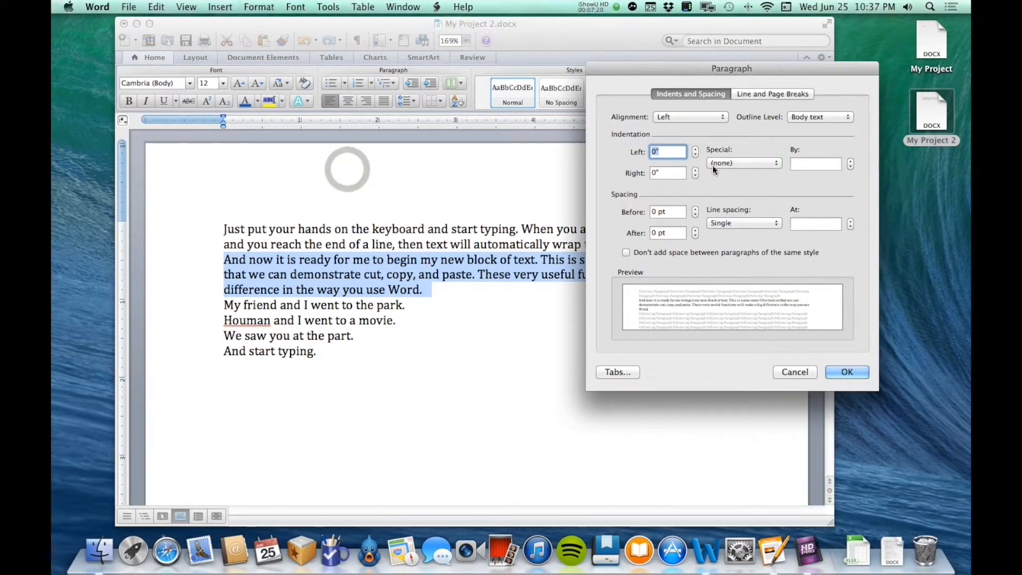
left_click(694, 169)
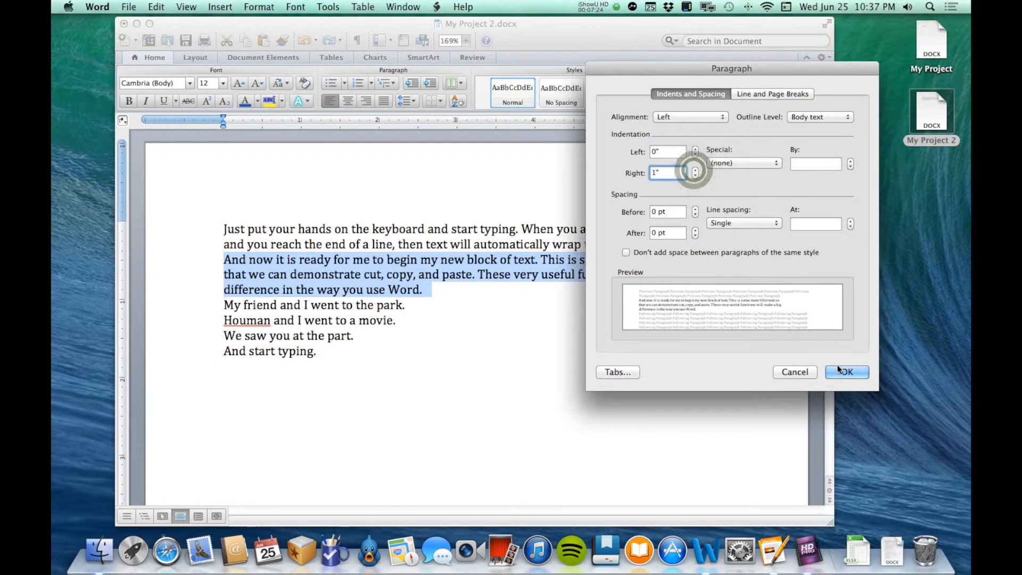
left_click(851, 372)
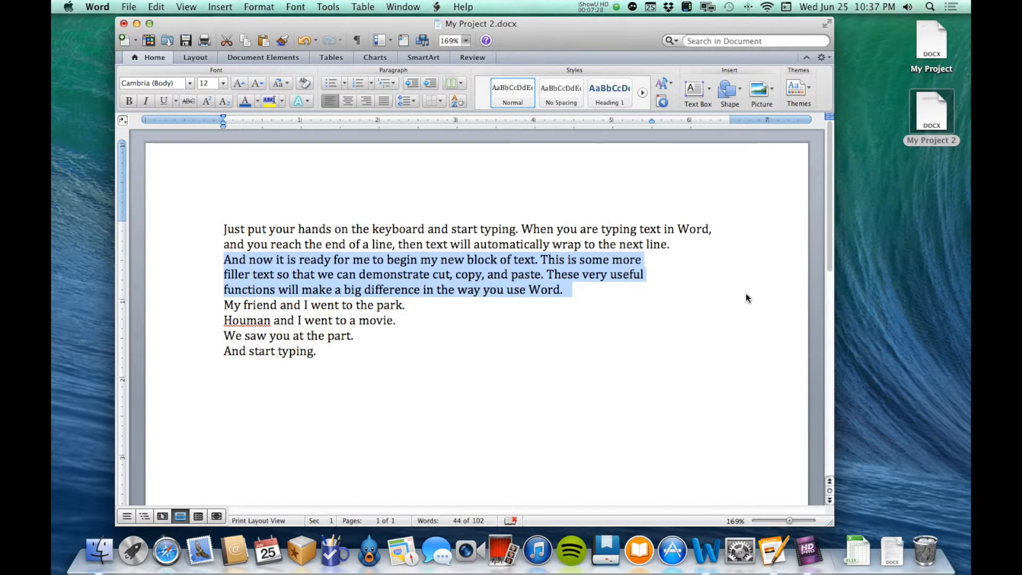
key("super+z")
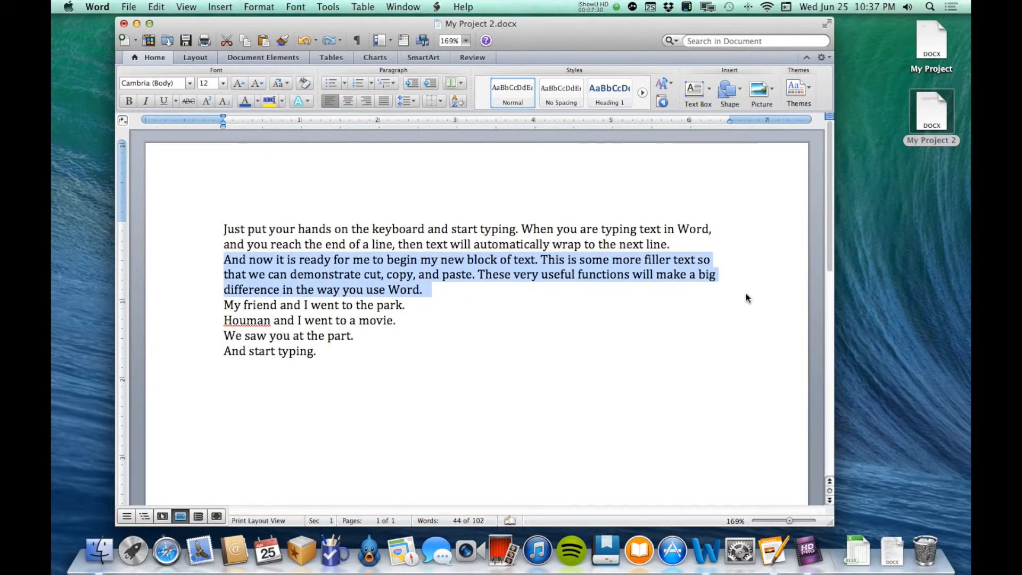
Apply a 0.5" first-line indent to all paragraphs of the document.
left_click(448, 261)
left_click_drag(336, 351, 239, 216)
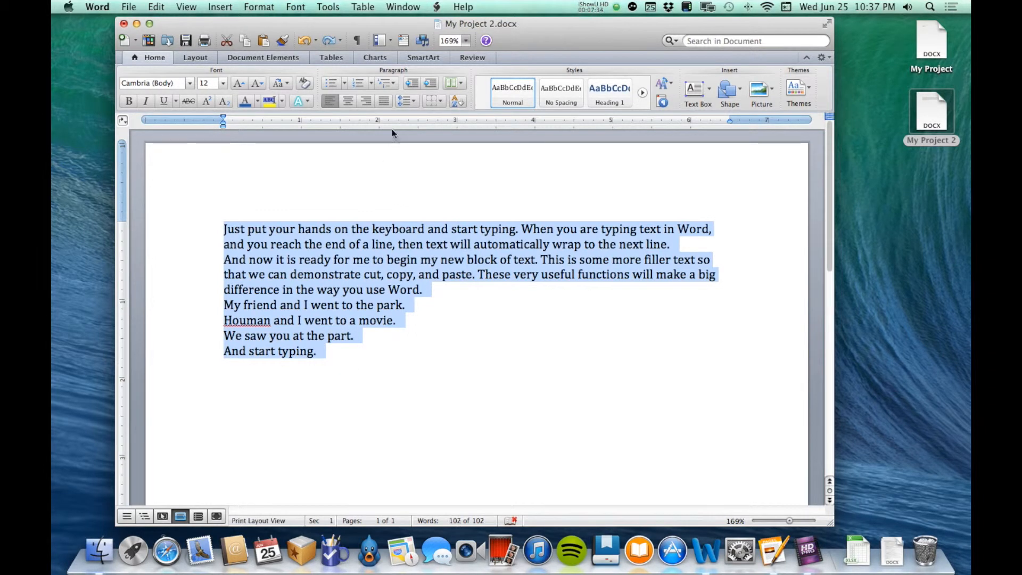
left_click(411, 101)
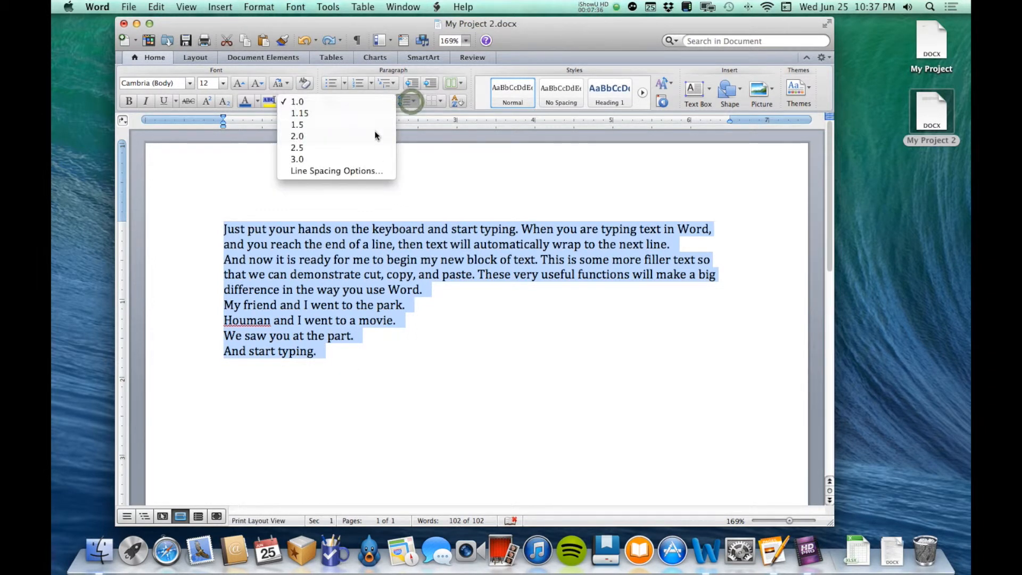
left_click(353, 170)
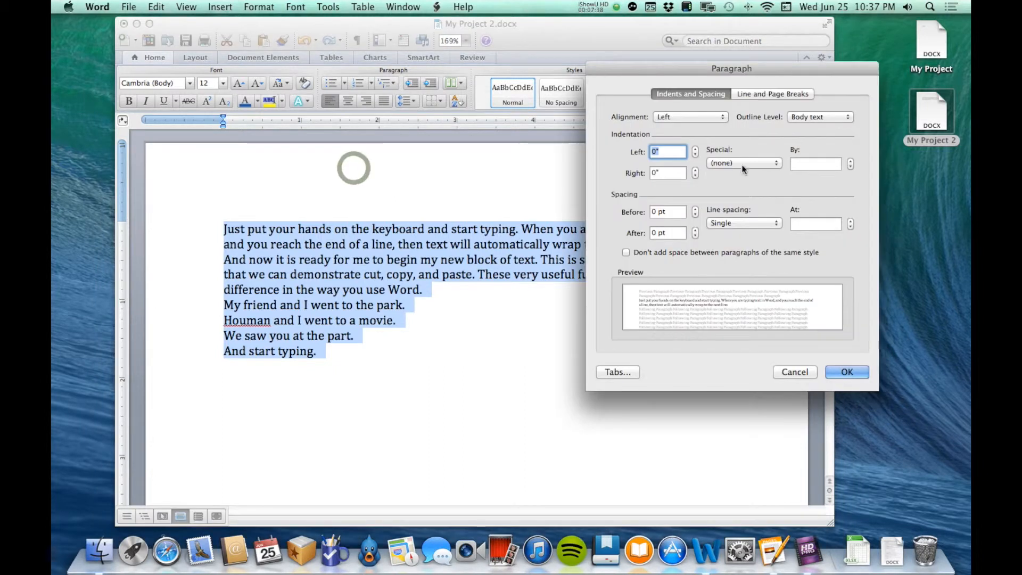
left_click(753, 162)
left_click(746, 170)
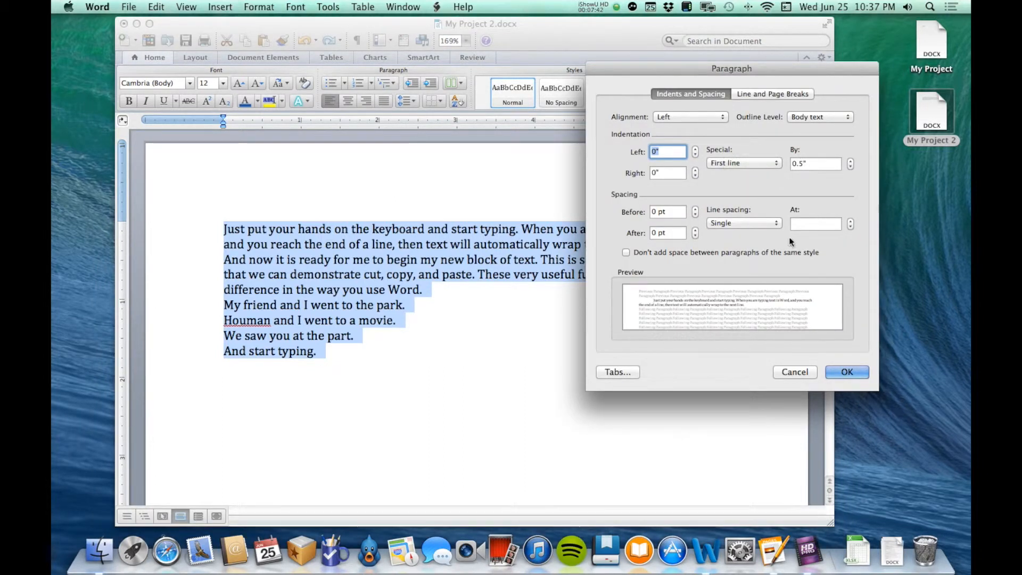
left_click(846, 371)
Try a new paragraph with short sample text after "And start typing.", and undo it together with the first-line indent.
left_click(427, 250)
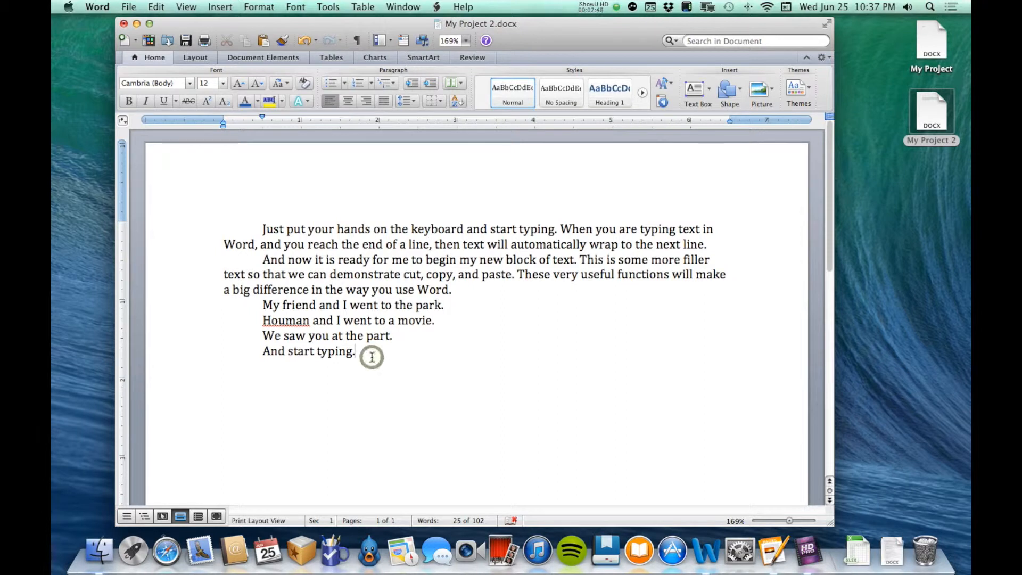
key("Return")
type("tomat")
key("super+z")
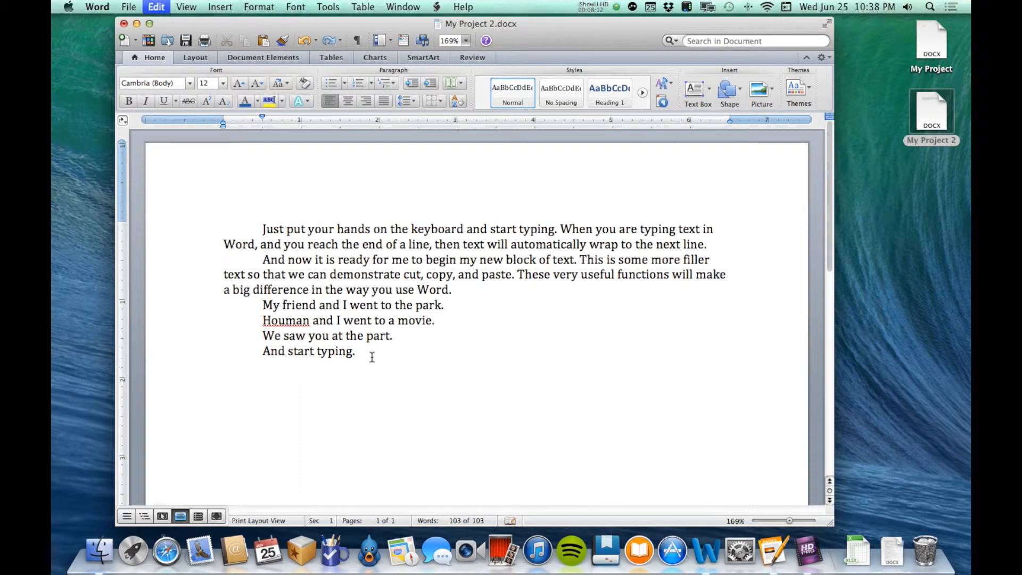
key("super+a")
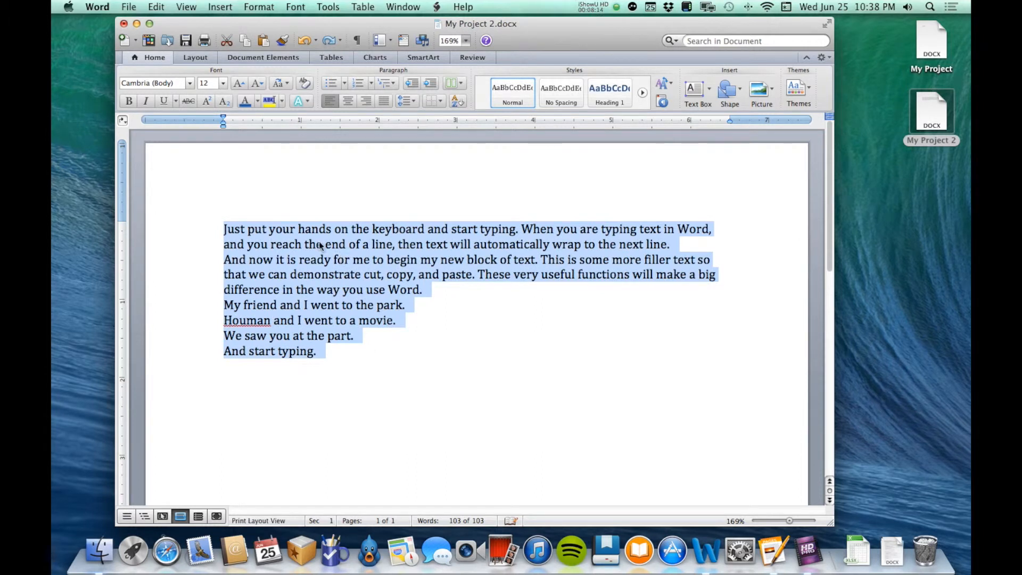
Try a 0.5" hanging indent on the paragraph beginning "And now it is ready", and undo the change.
triple_click(308, 263)
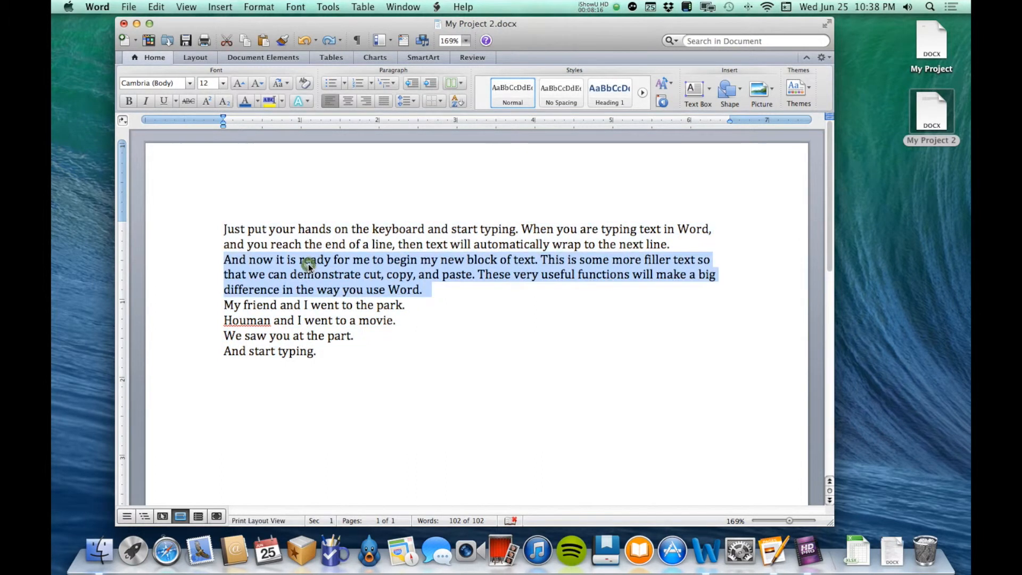
left_click(402, 106)
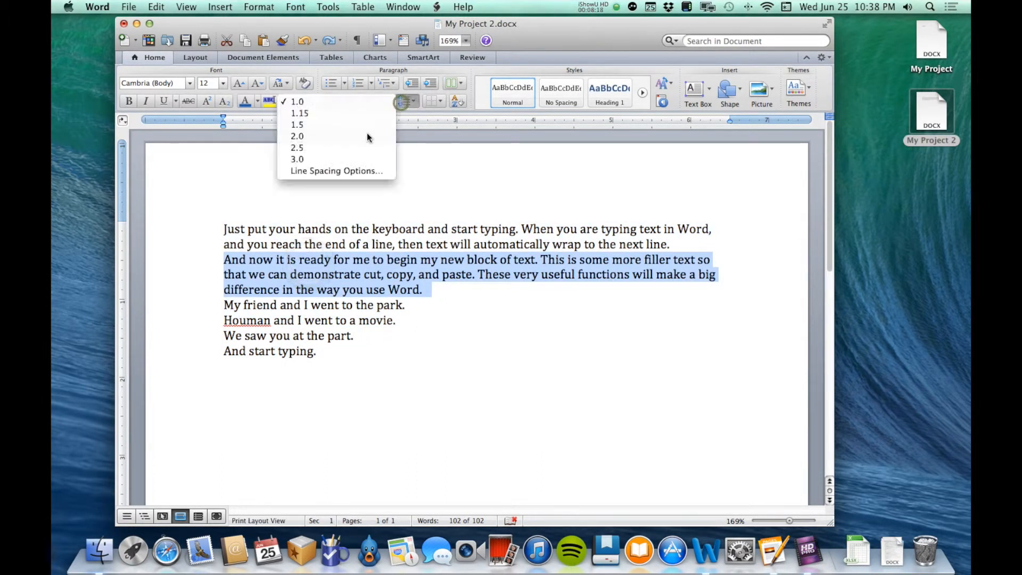
left_click(353, 171)
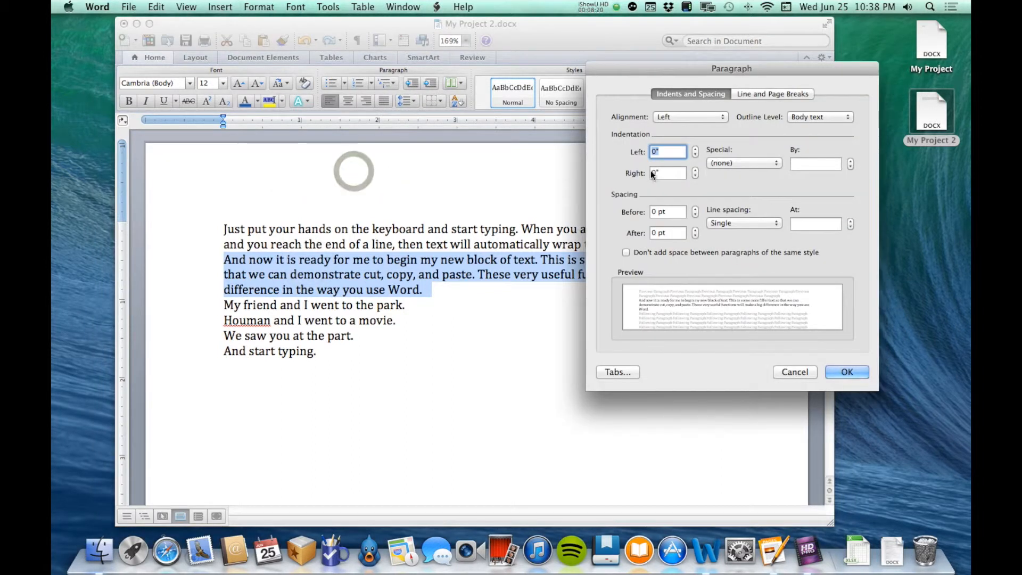
left_click(738, 163)
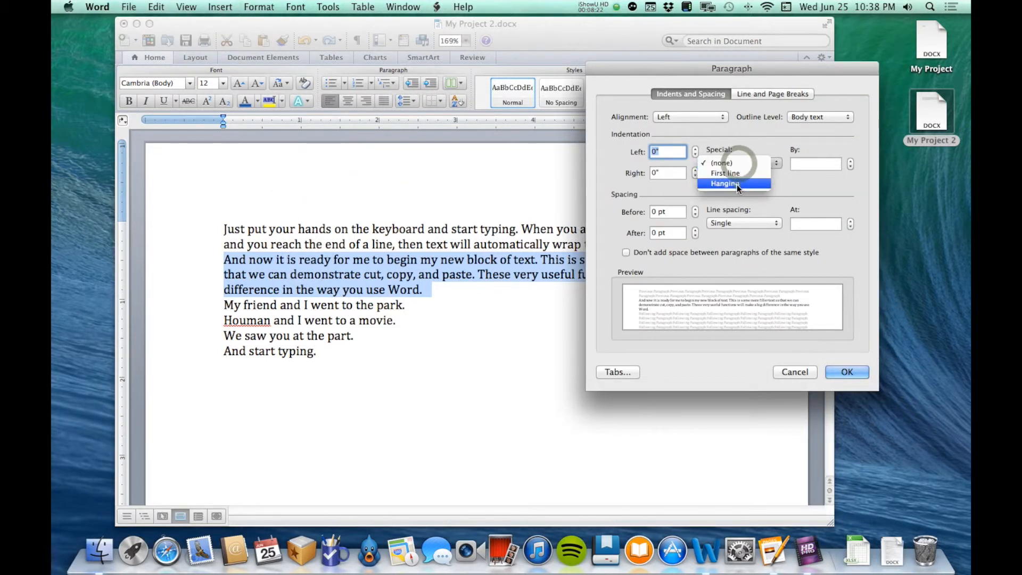
left_click(737, 184)
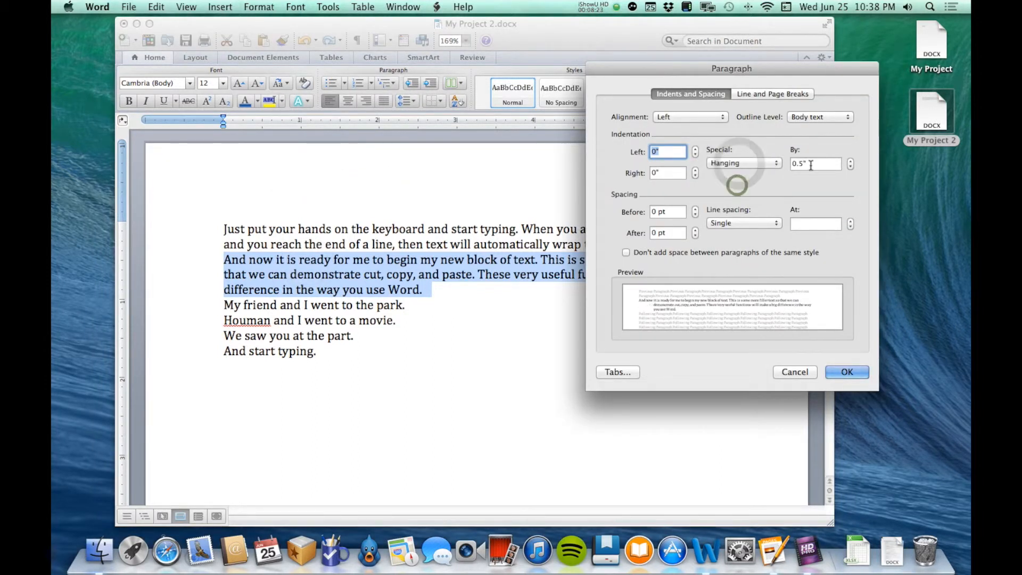
left_click(846, 371)
left_click(258, 290)
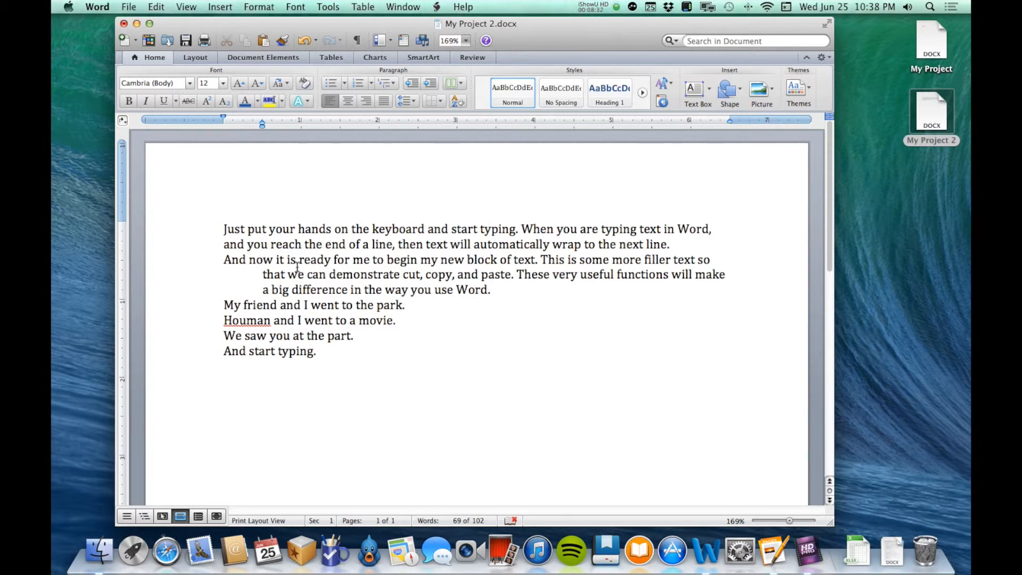
key("cmd+z")
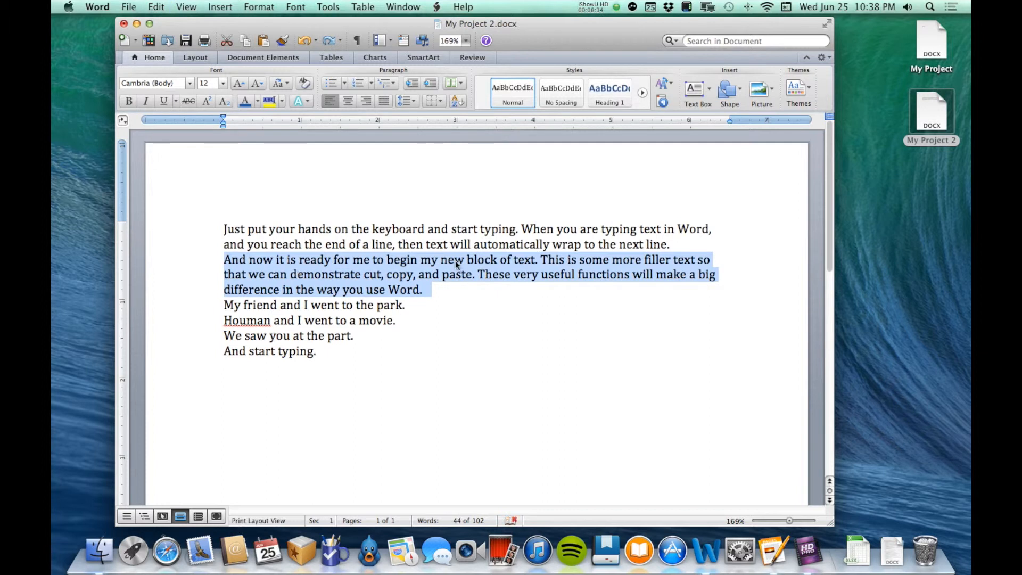
Review the indentation settings in the Paragraph dialog for the second paragraph and close it without changing them.
left_click(455, 260)
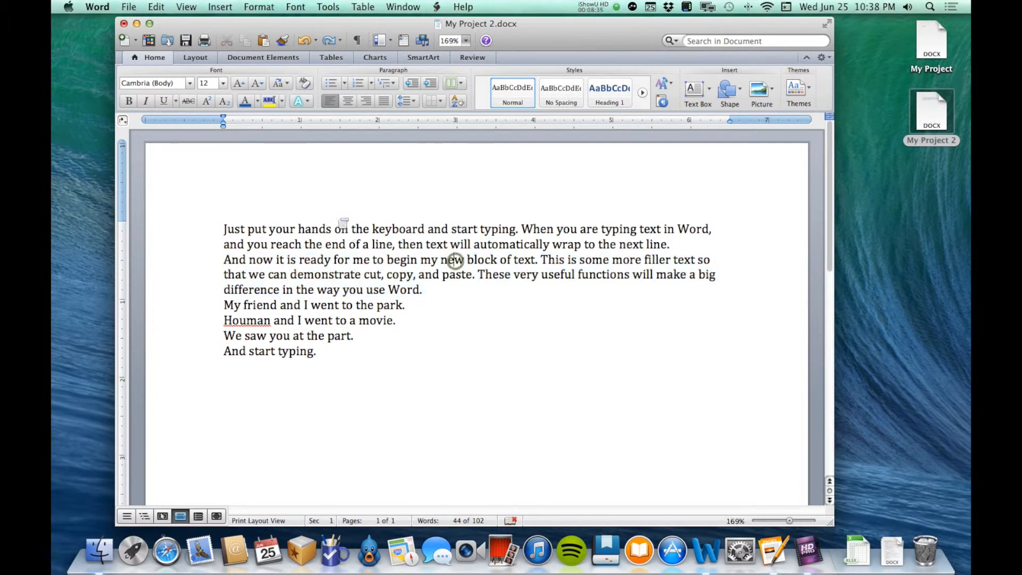
left_click(407, 100)
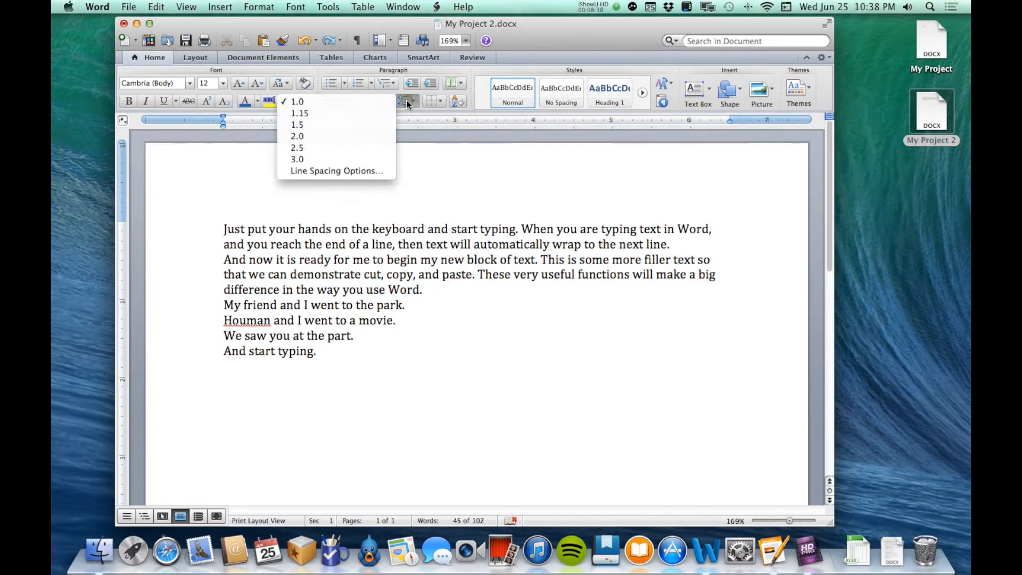
left_click(371, 169)
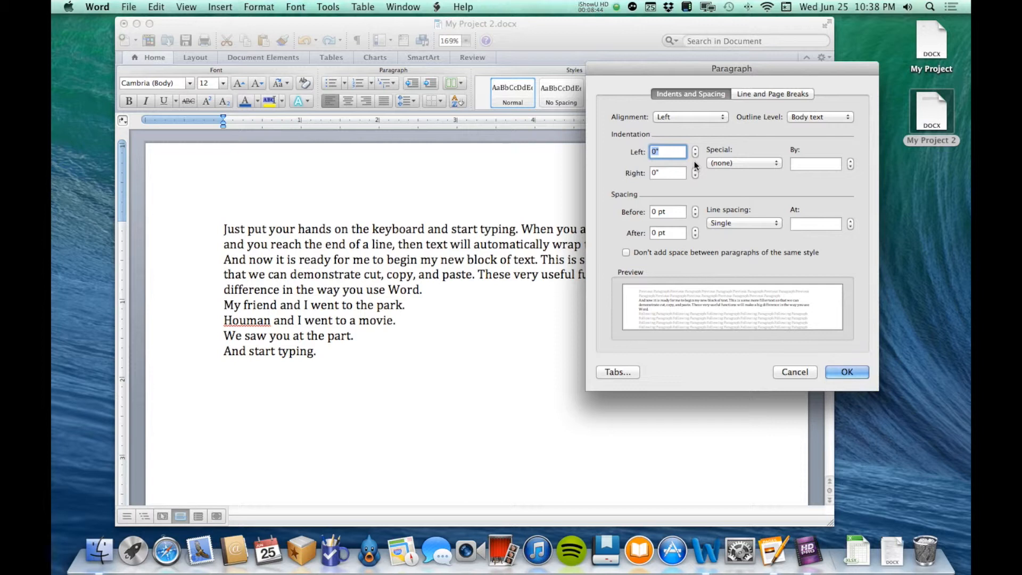
left_click(804, 372)
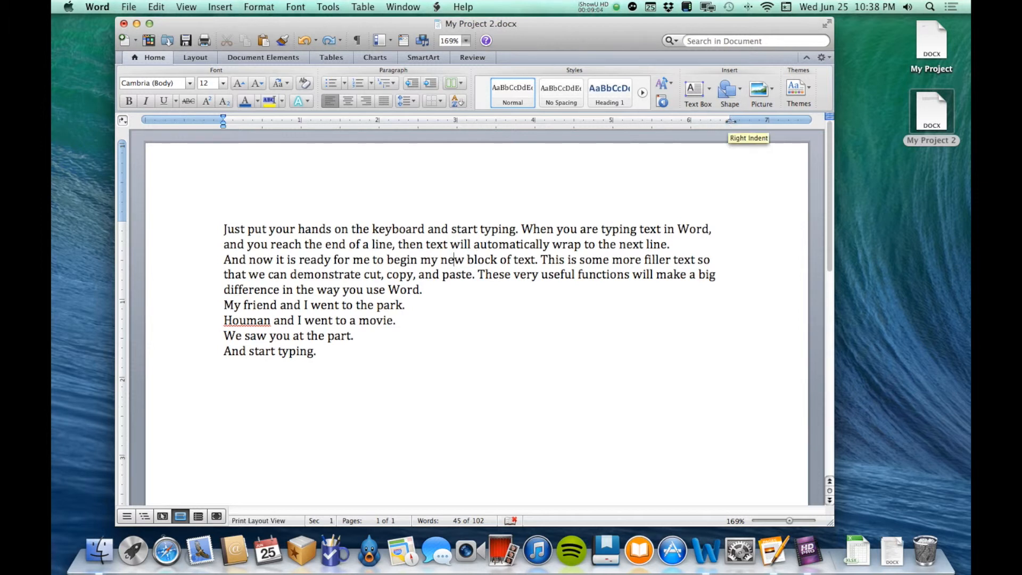
Move the left indent of the paragraph beginning "And now it is ready" to 0.5" on the ruler.
triple_click(655, 261)
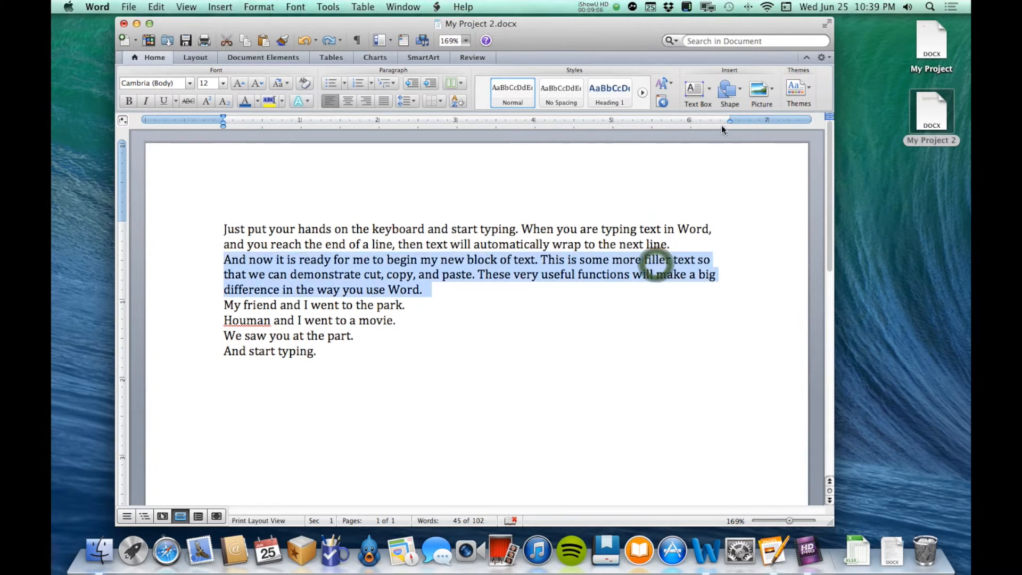
mouse_move(729, 120)
left_mouse_down()
mouse_move(652, 123)
mouse_move(729, 121)
left_mouse_up()
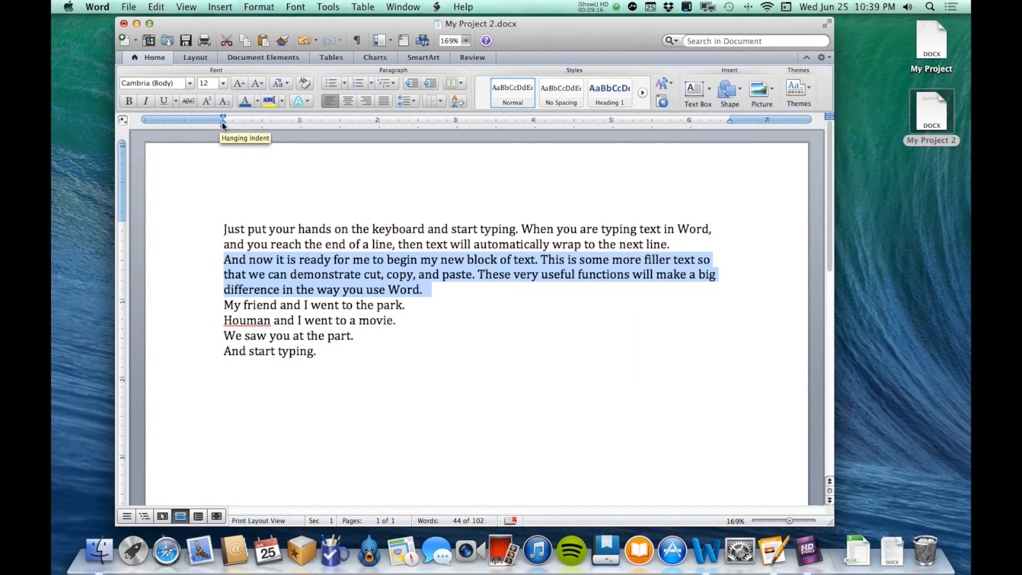
left_click_drag(222, 123, 262, 126)
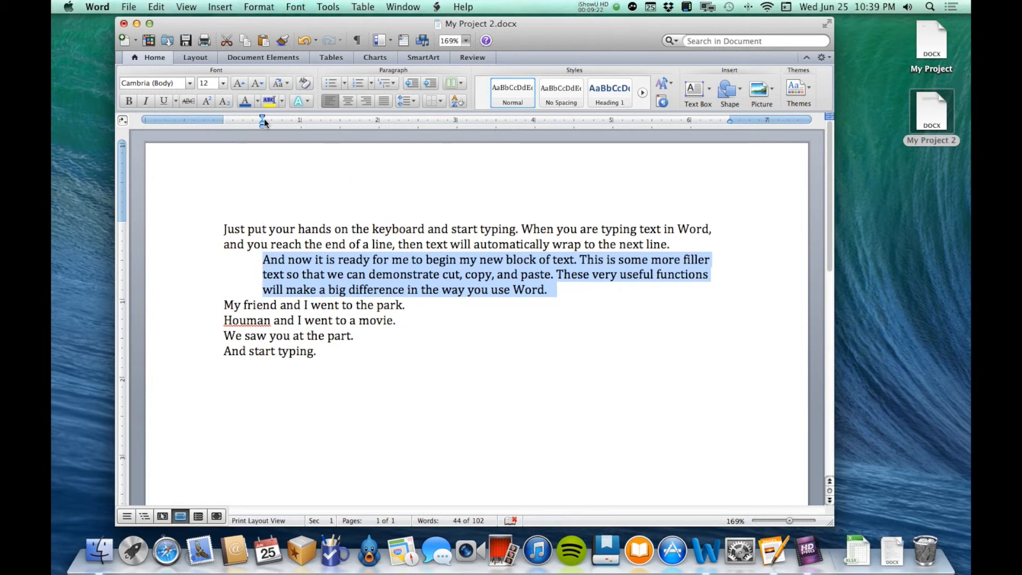
Try a 0.5" first-line indent with no left indent on the second paragraph, and reset the first-line indent to 0" on the ruler.
mouse_move(262, 124)
left_mouse_down()
mouse_move(223, 118)
mouse_move(262, 117)
left_mouse_up()
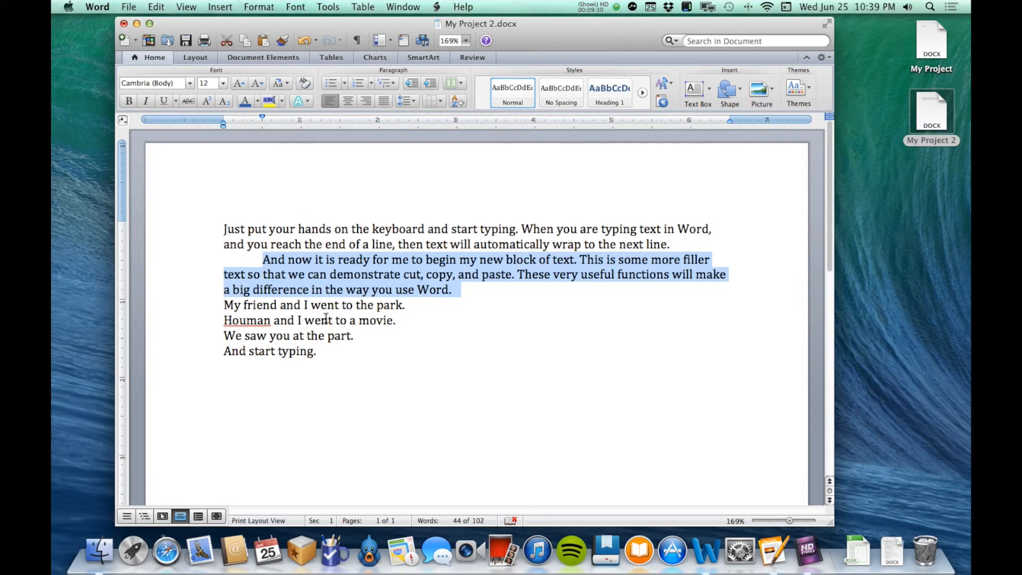
left_click(326, 321)
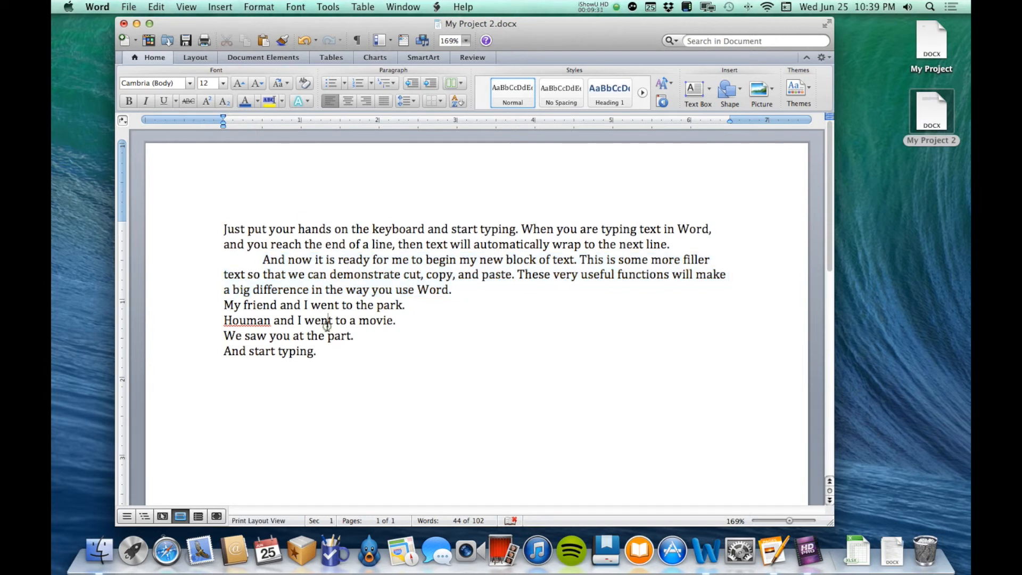
triple_click(312, 262)
left_click_drag(261, 116, 224, 120)
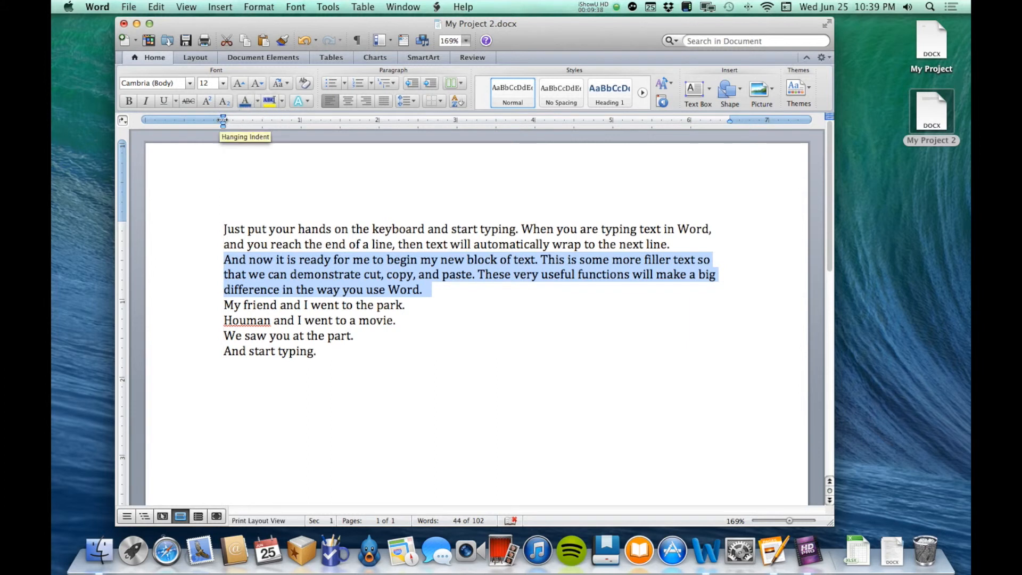
Try 0.5" hanging and left indents on the second paragraph with the ruler markers, and undo the changes.
left_click_drag(223, 120, 262, 120)
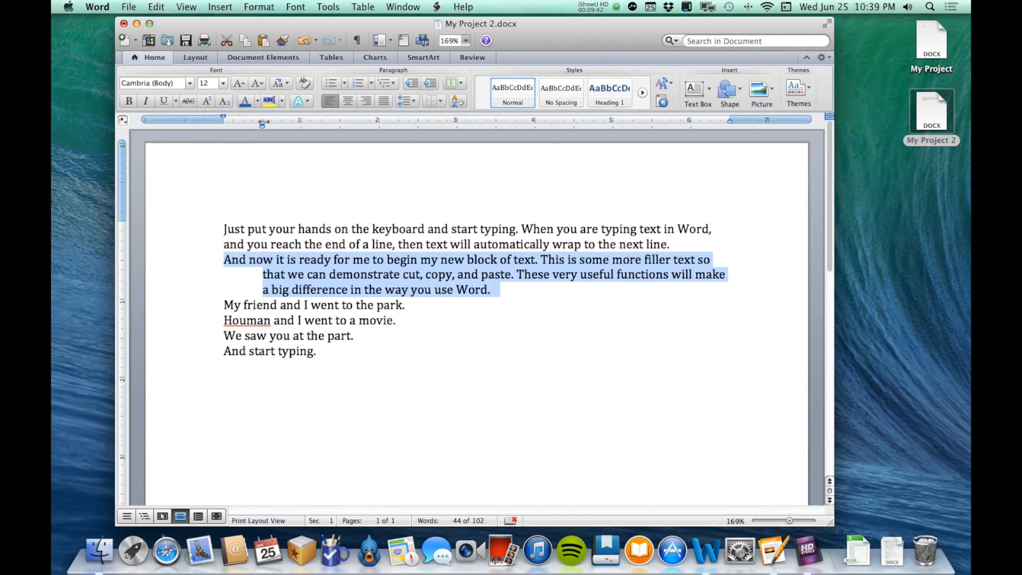
key("super+z")
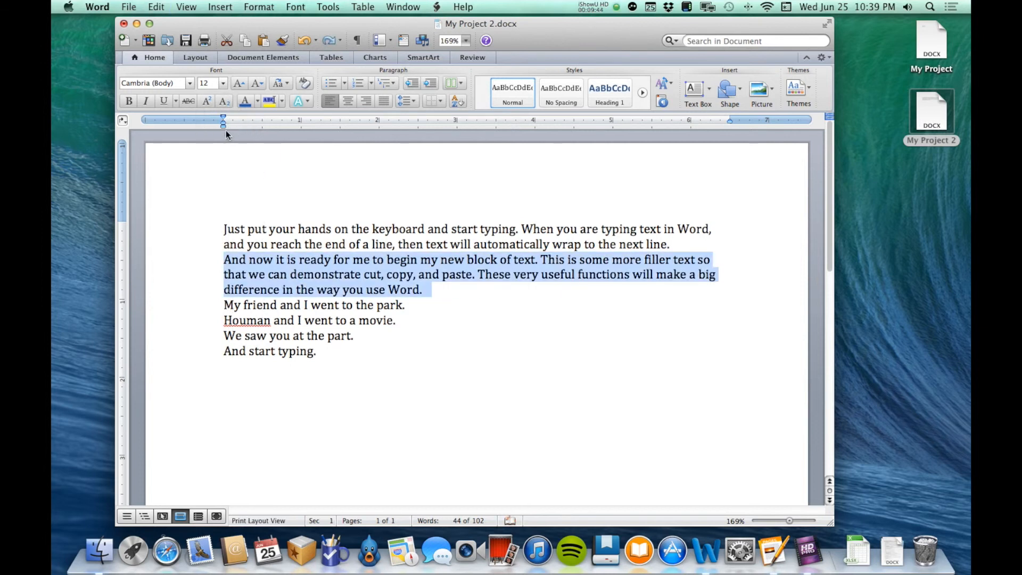
mouse_move(222, 127)
left_mouse_down()
mouse_move(261, 126)
mouse_move(223, 119)
left_mouse_up()
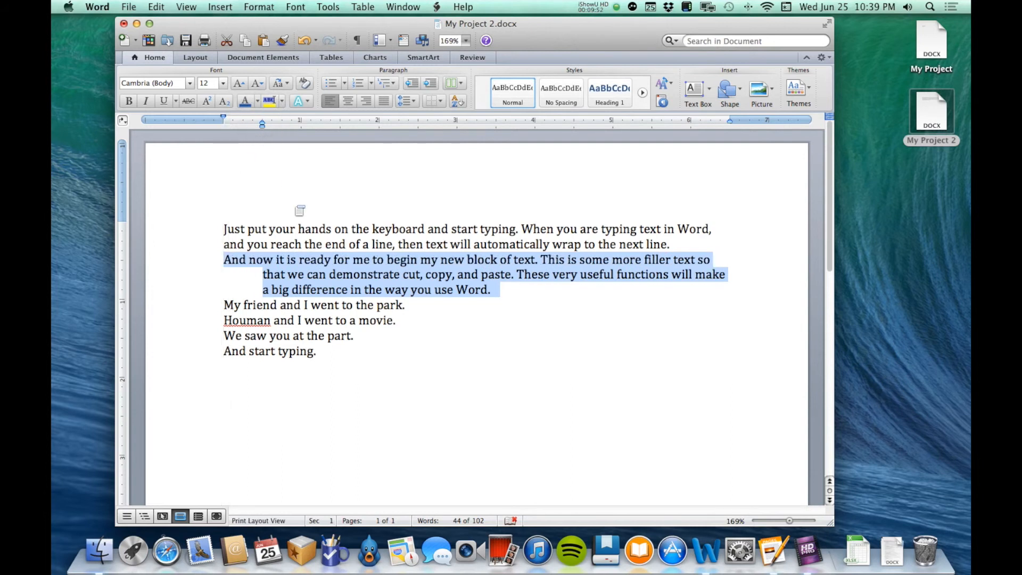
key("super+z")
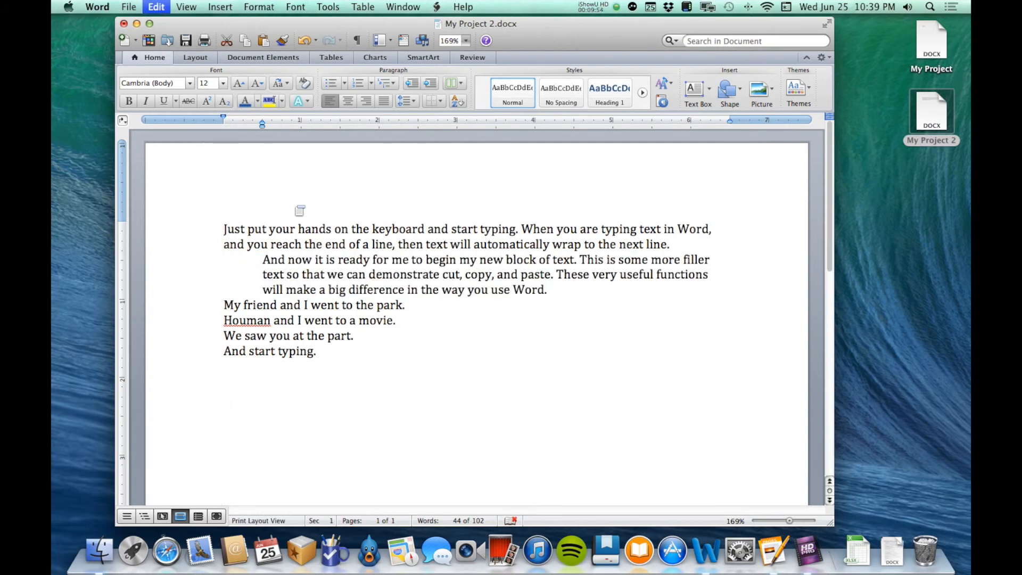
key("super+z")
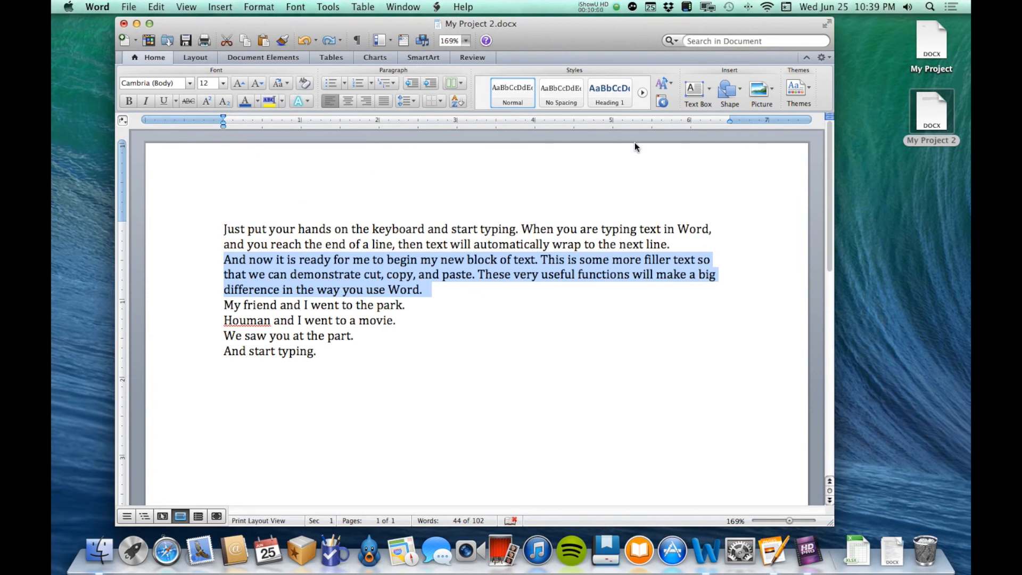
left_click(403, 103)
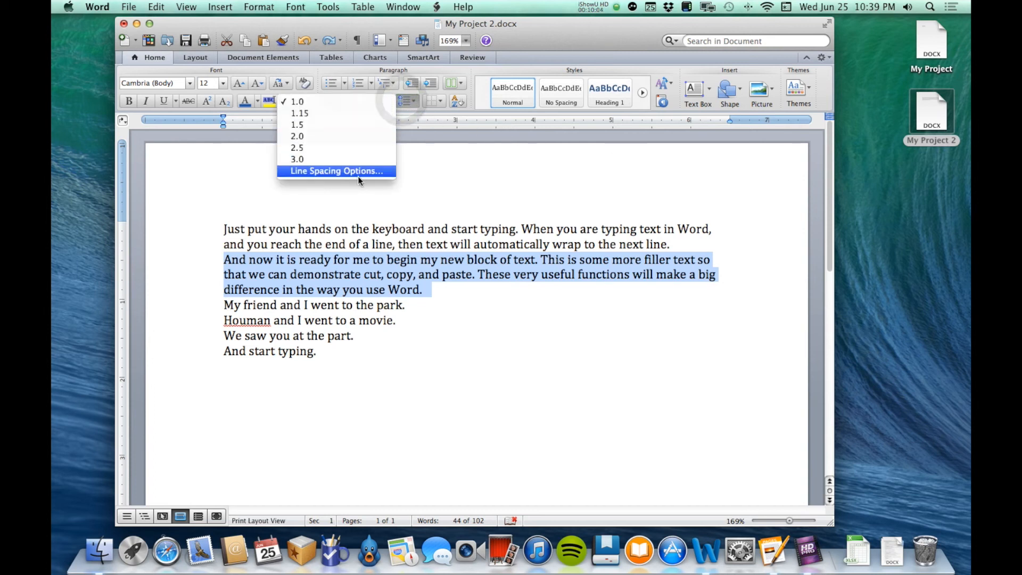
left_click(395, 260)
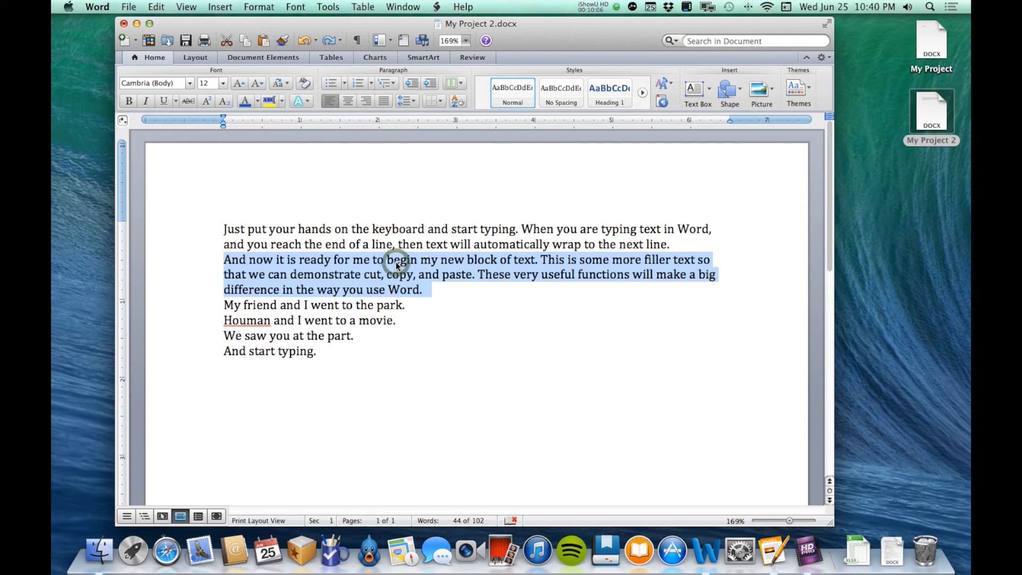